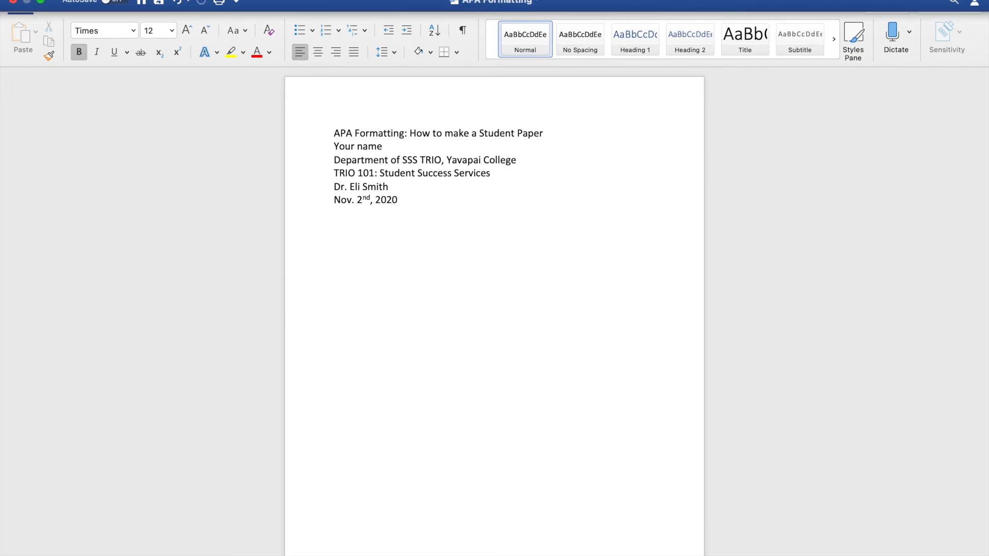
Step: Apply 1-inch margins on all four sides to the whole document
left_click(215, 0)
left_click(242, 40)
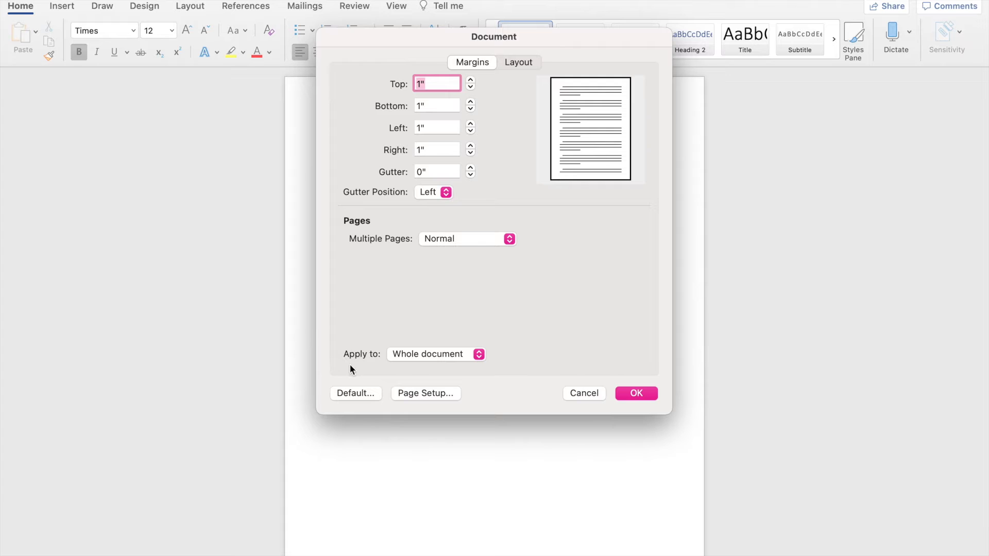
left_click(411, 356)
left_click(422, 357)
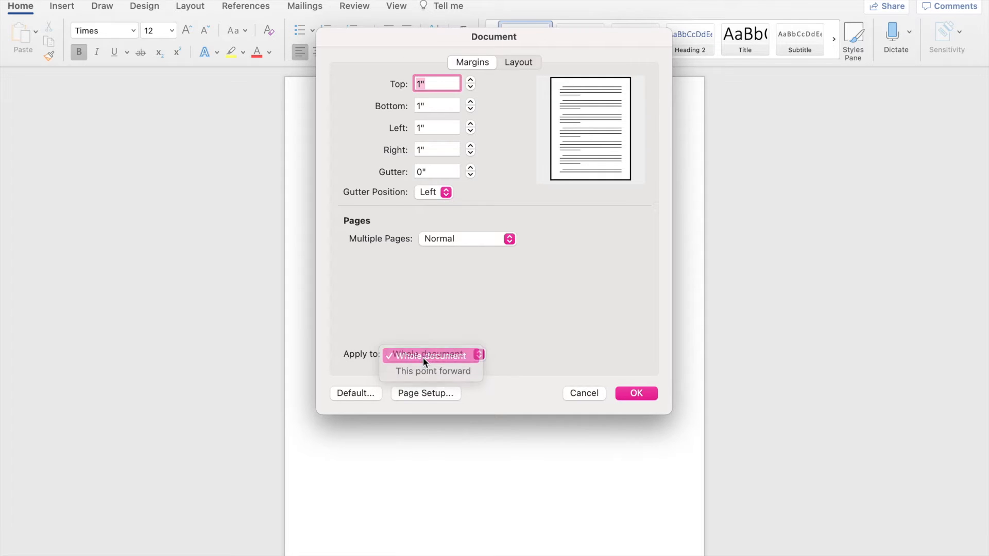
left_click(633, 391)
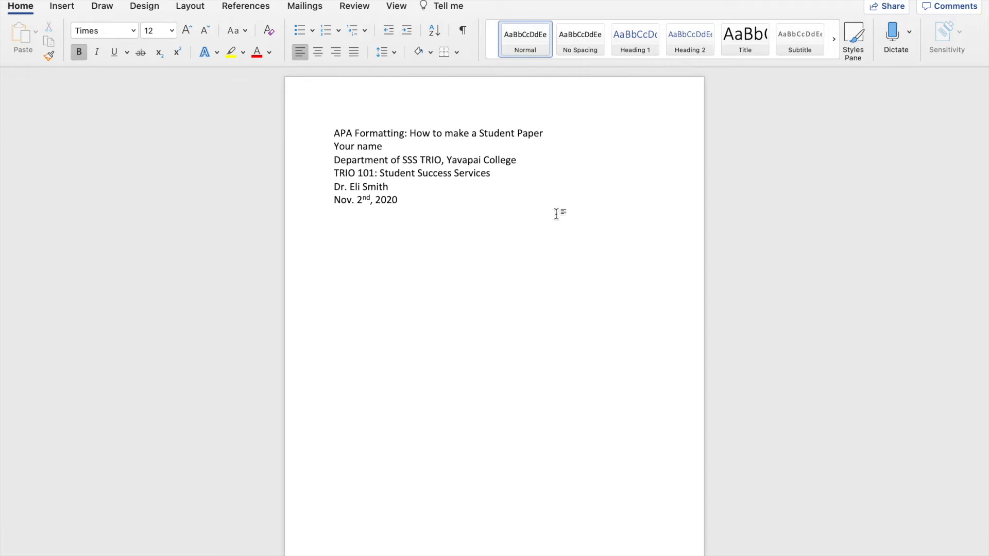
Step: Insert a right-aligned page number in the header, with the number shown on the first page
double_click(454, 103)
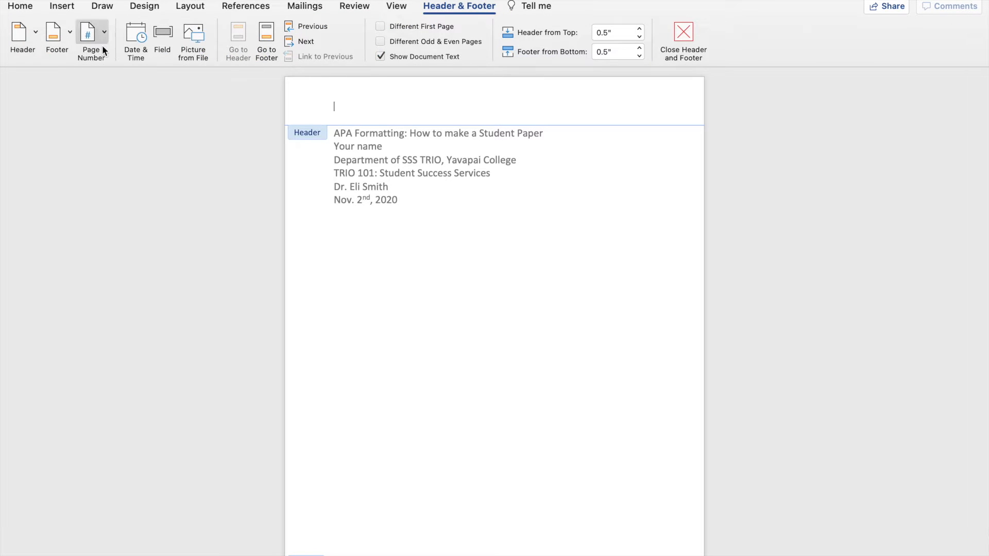
left_click(86, 39)
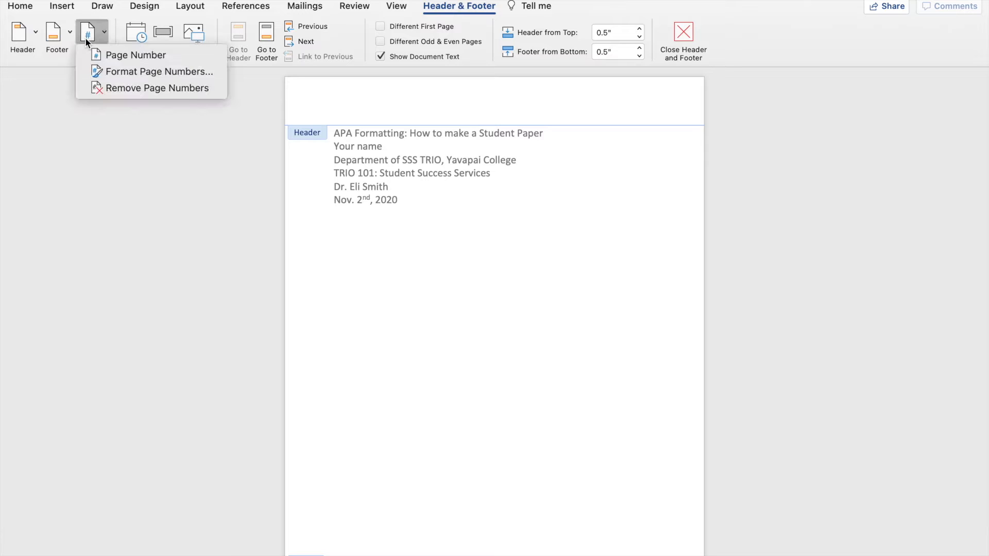
left_click(113, 55)
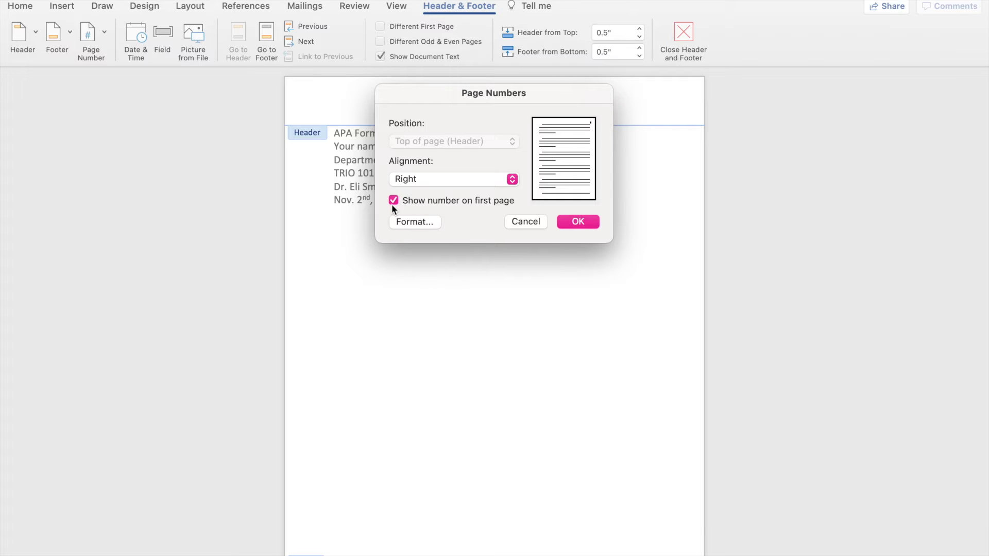
left_click(576, 221)
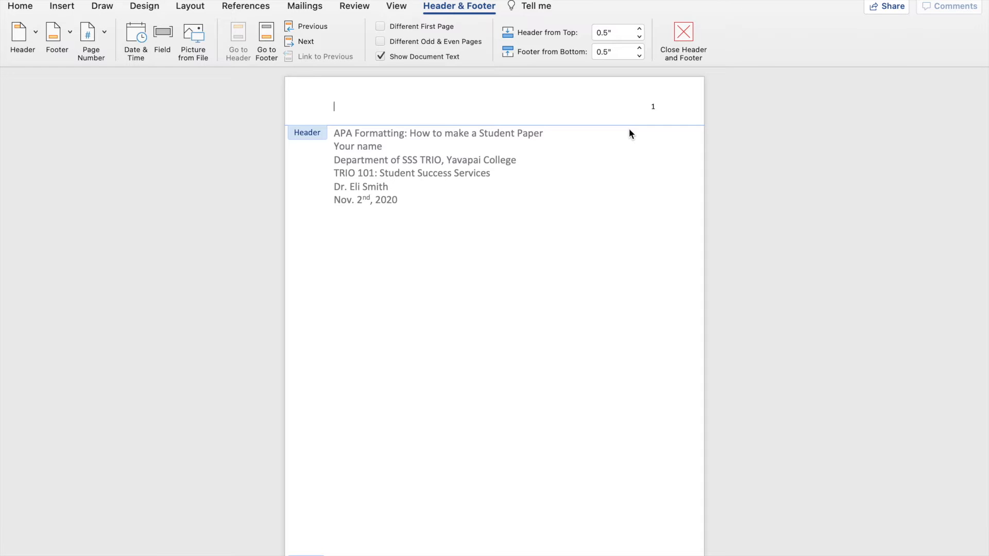
Step: Enter the running head "APA FORMATTING: STUDENT PAPER" in the header
type("APA FORMATTING: STUDENT PAPER")
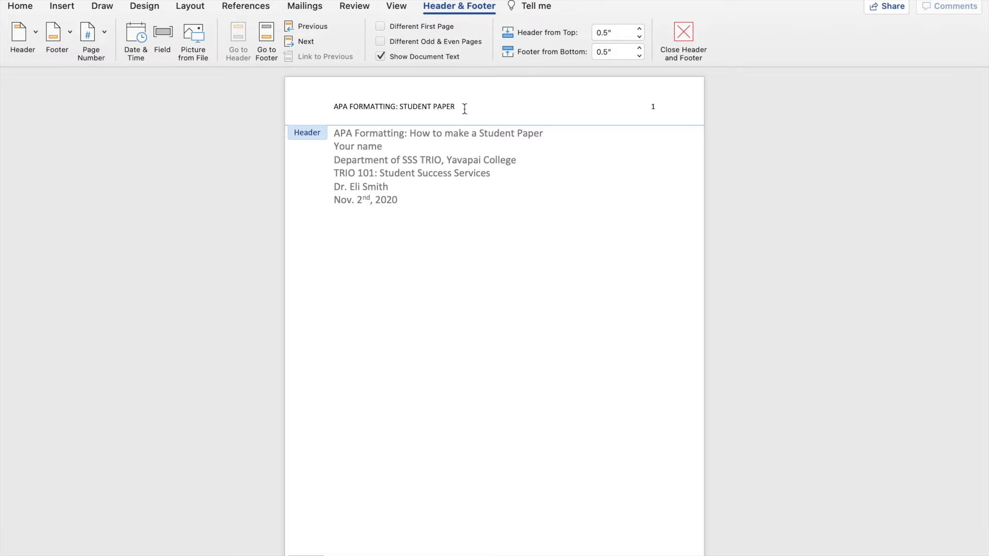
Step: Check the word and character count of the running head text in the header
left_click_drag(465, 98, 329, 98)
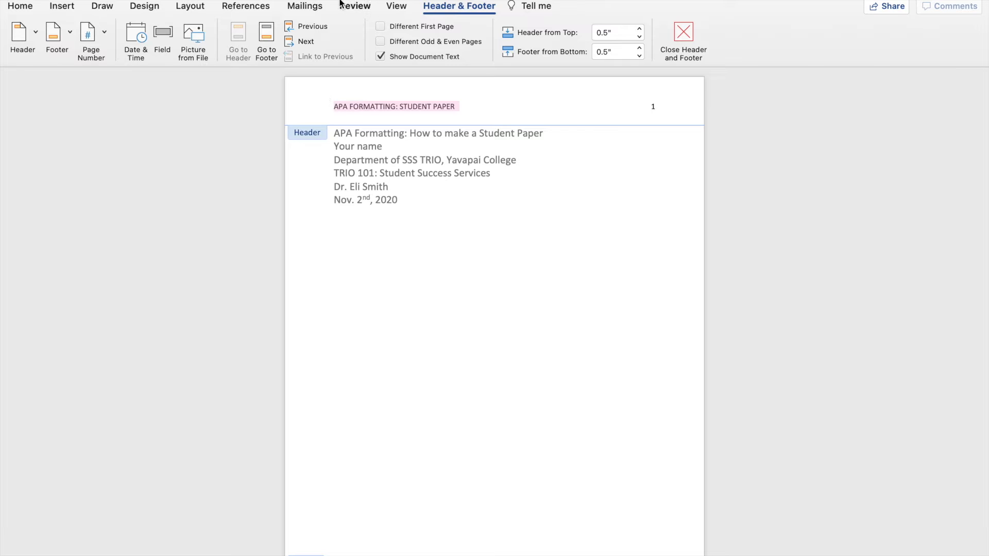
left_click(355, 5)
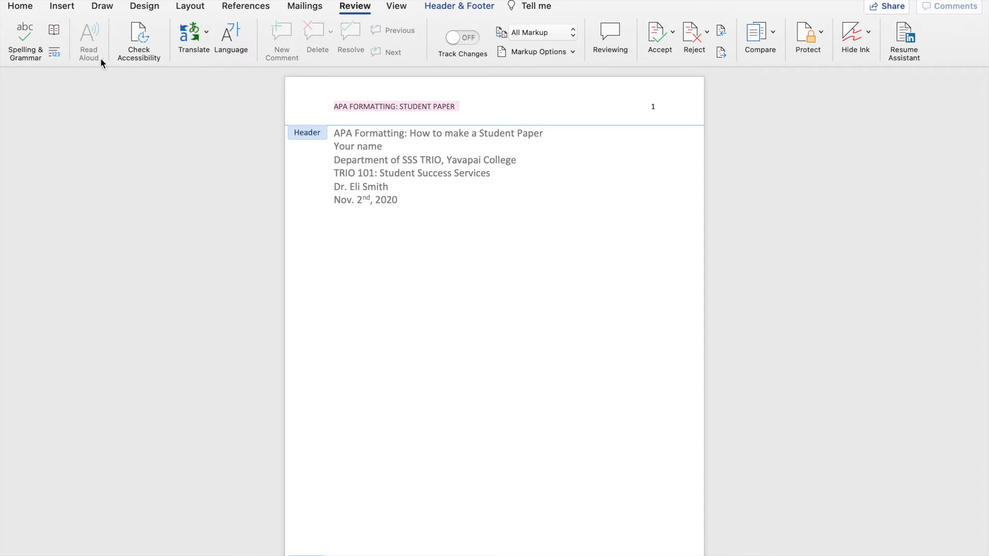
left_click(55, 54)
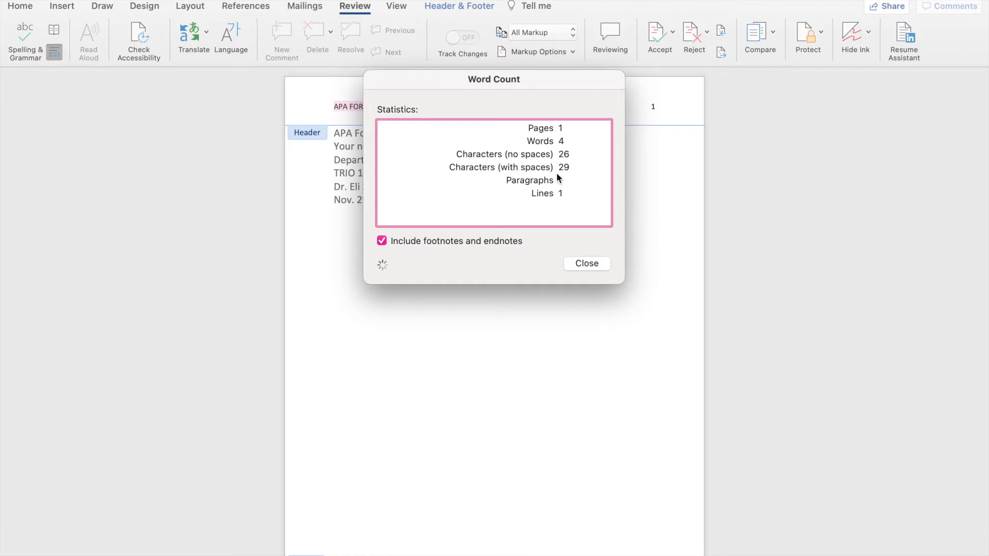
left_click(587, 264)
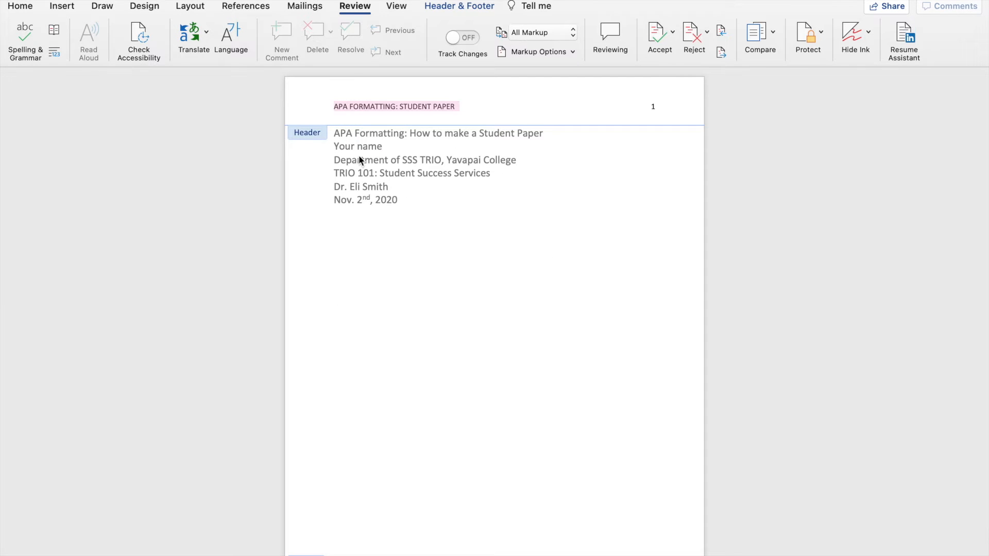
Step: Return to the document body and insert several blank lines above the paper's title
double_click(337, 134)
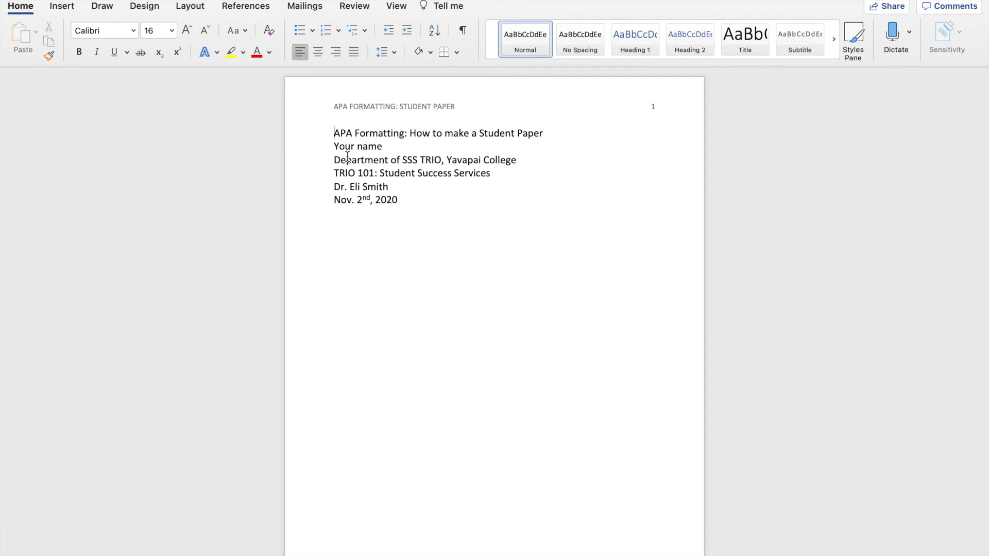
key("Return")
key("Return")
key("Return")
key("Return")
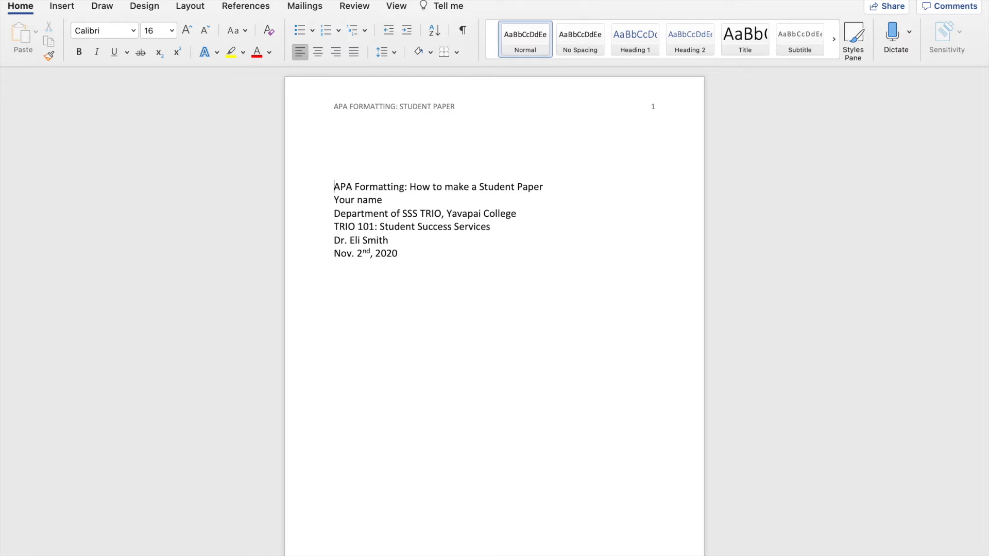
key("Return")
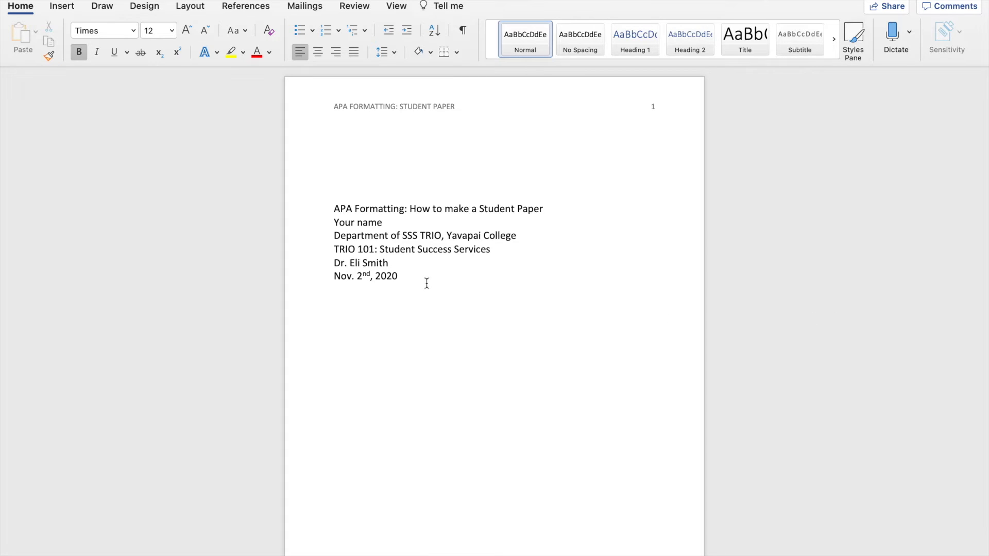
Step: Double-space and centre all the title page lines, including the blank lines above the title
left_click_drag(427, 283, 320, 128)
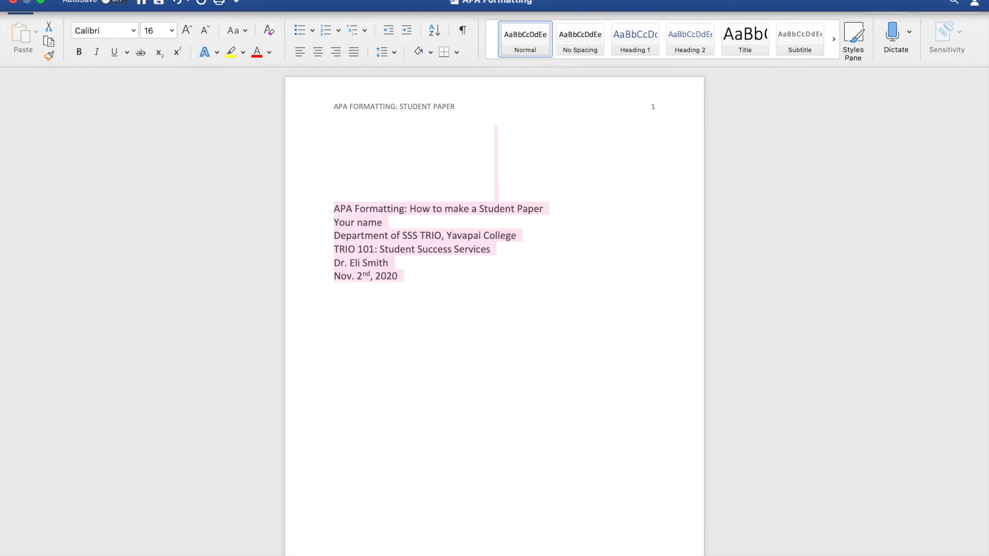
left_click(218, 0)
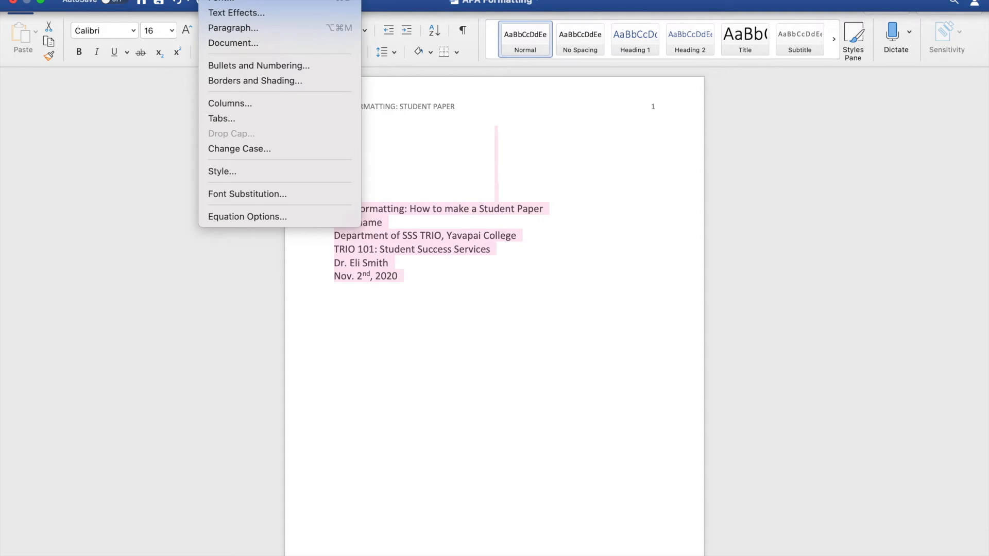
left_click(248, 28)
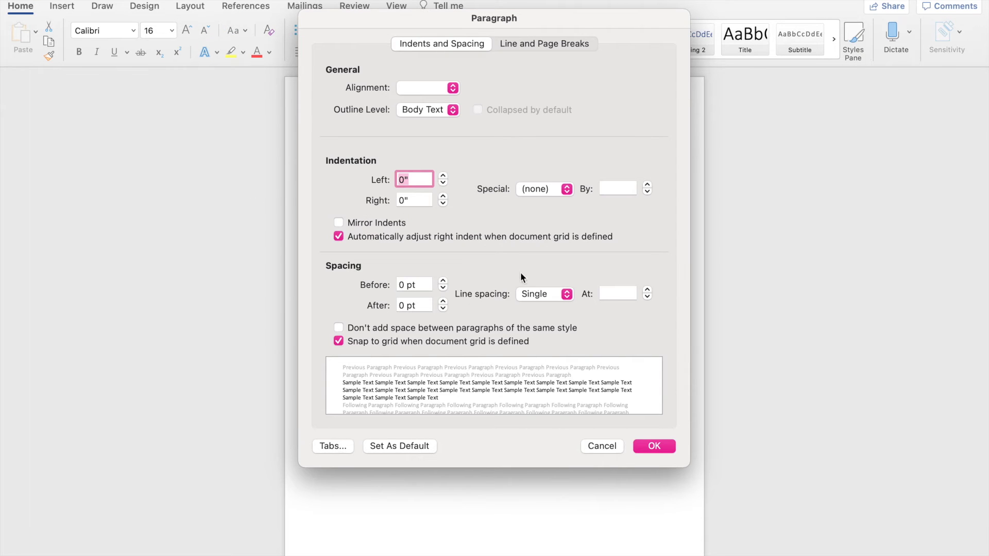
left_click(546, 293)
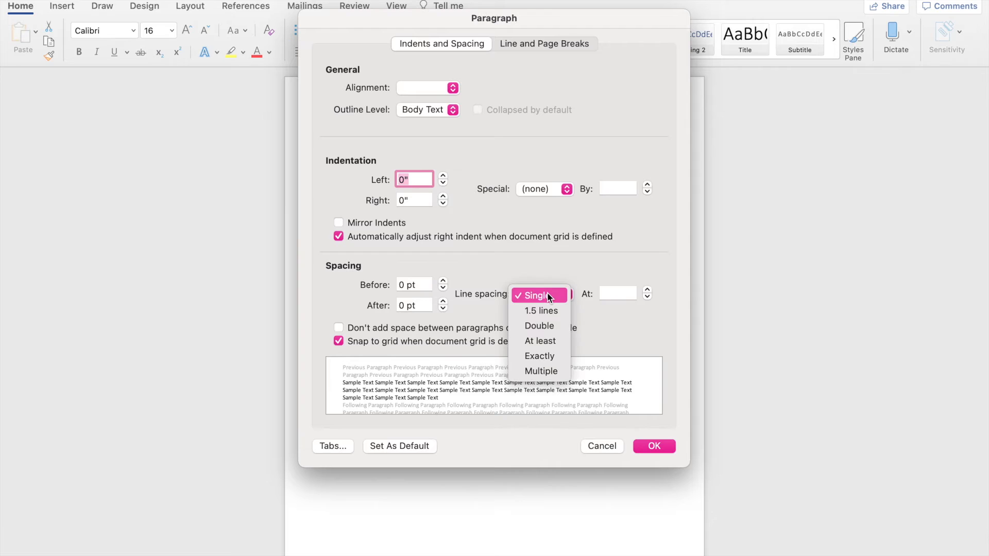
left_click(545, 326)
left_click(651, 446)
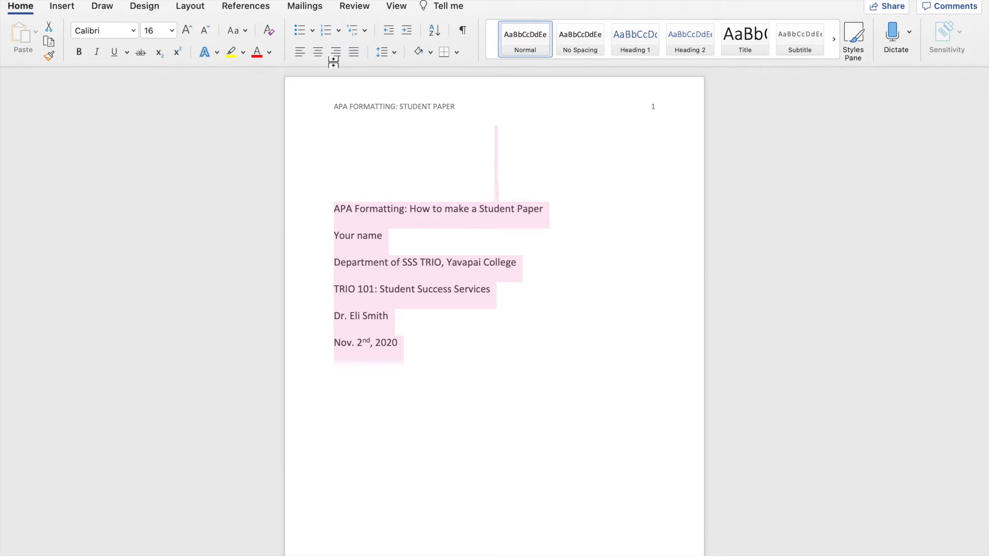
left_click(317, 52)
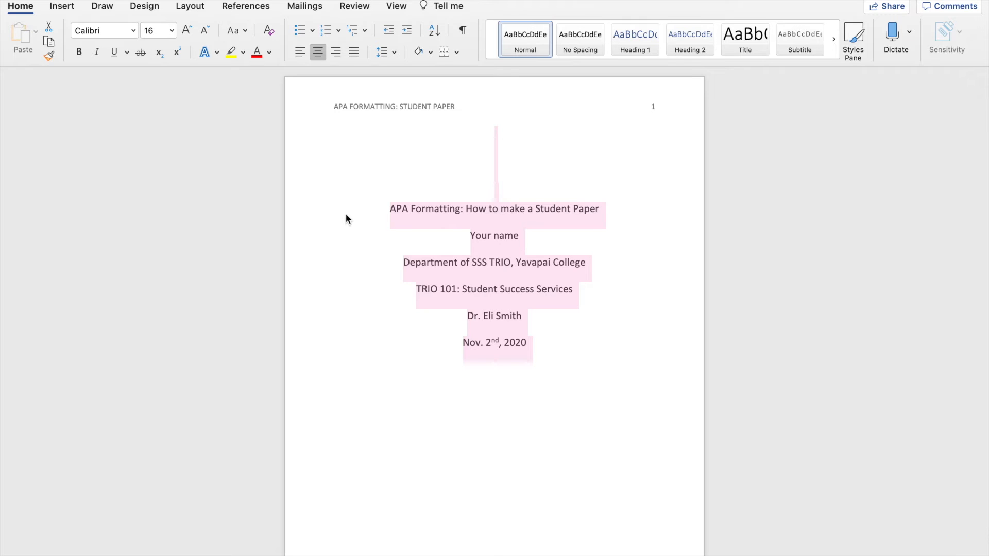
Step: Set the font of the title page text to Times, size 12
left_click(97, 30)
type("Times")
key("Tab")
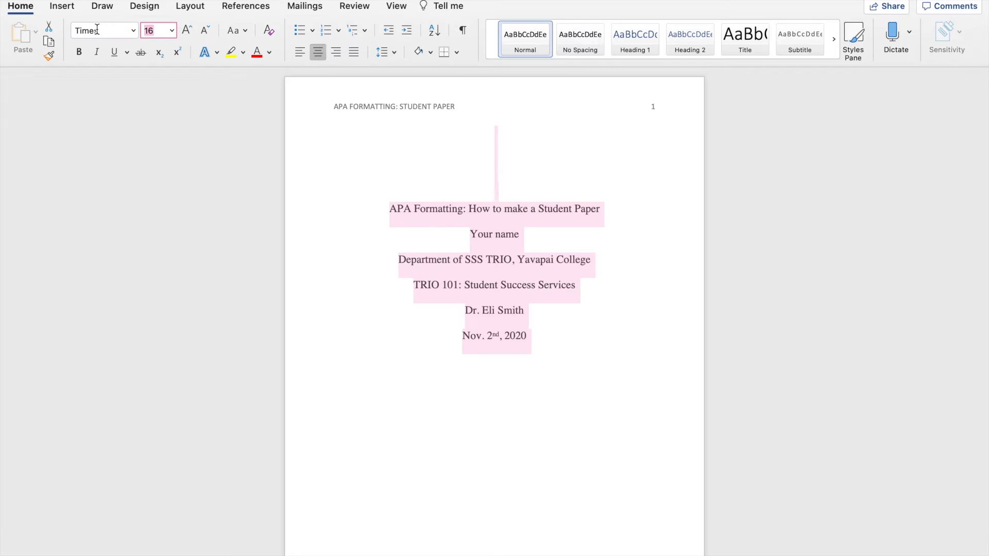
type("12")
key("Return")
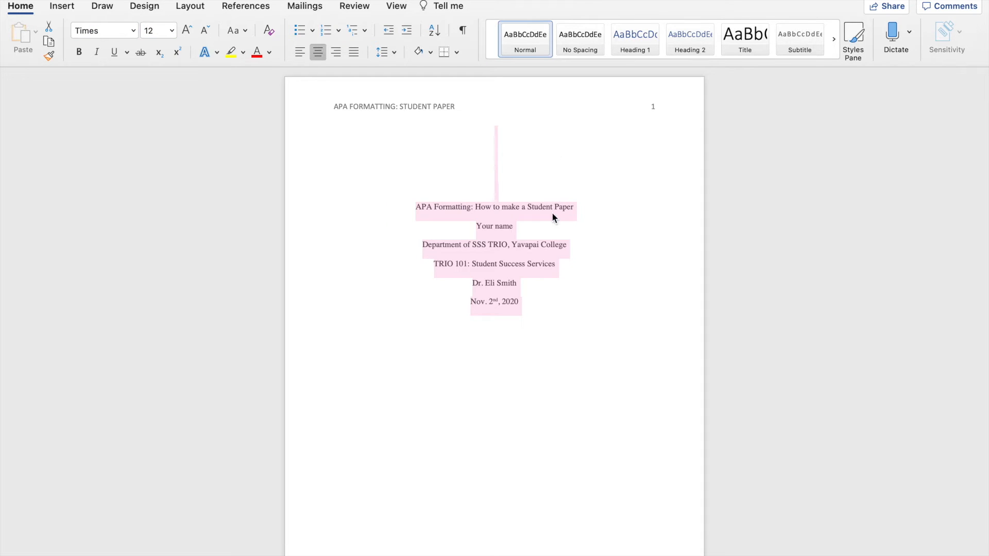
left_click(591, 190)
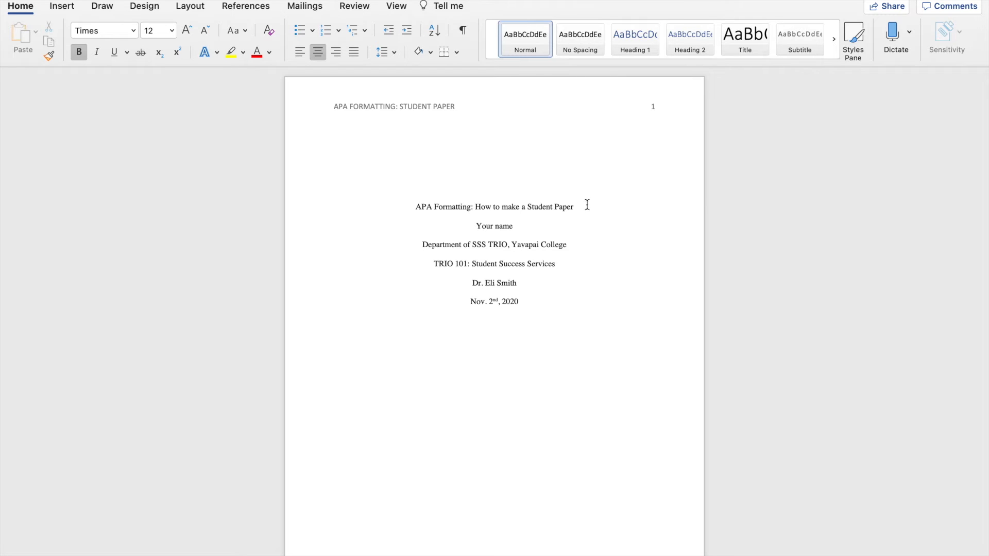
Step: Make the title line "APA Formatting: How to make a Student Paper" bold
left_click(587, 205)
left_click_drag(588, 205, 428, 195)
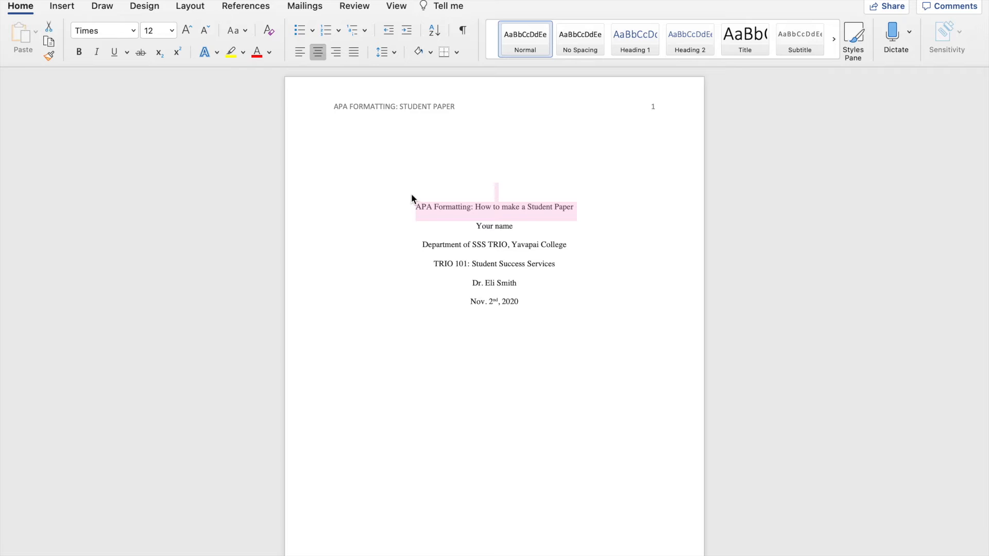
left_click(79, 52)
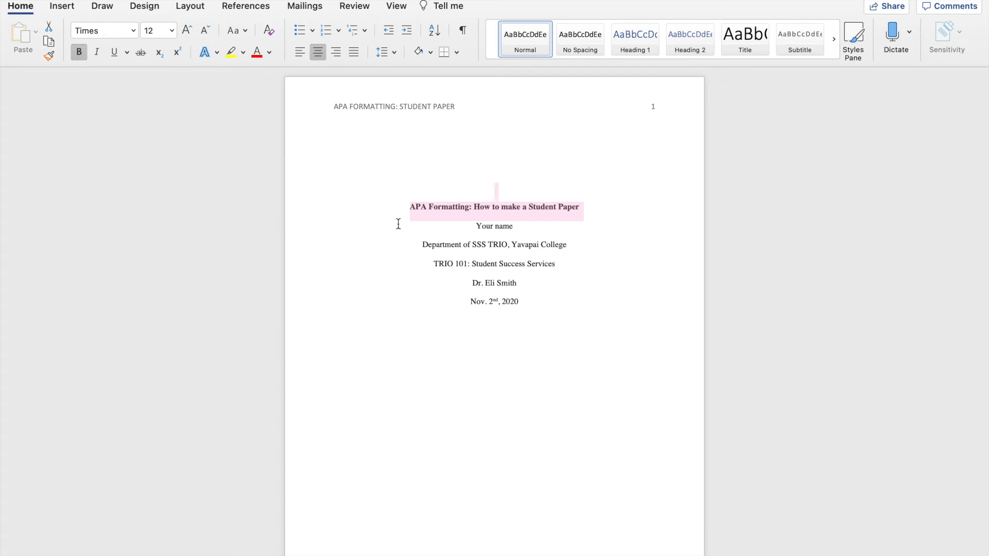
left_click(470, 225)
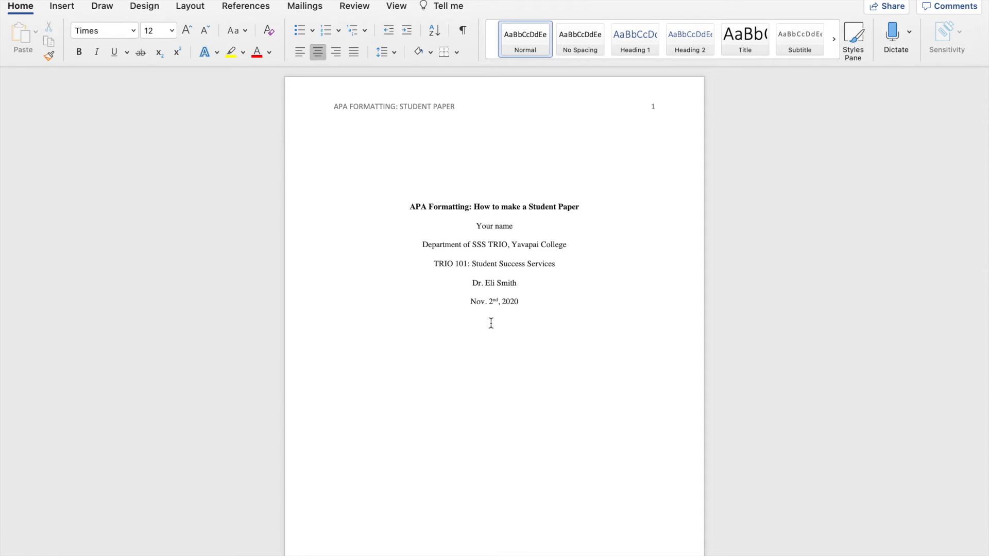
Step: Add a bold, centred "Author note" line below the date, separated by one blank line
left_click(514, 382)
key("Return")
type("Author note")
left_click_drag(385, 338, 336, 333)
left_click(318, 52)
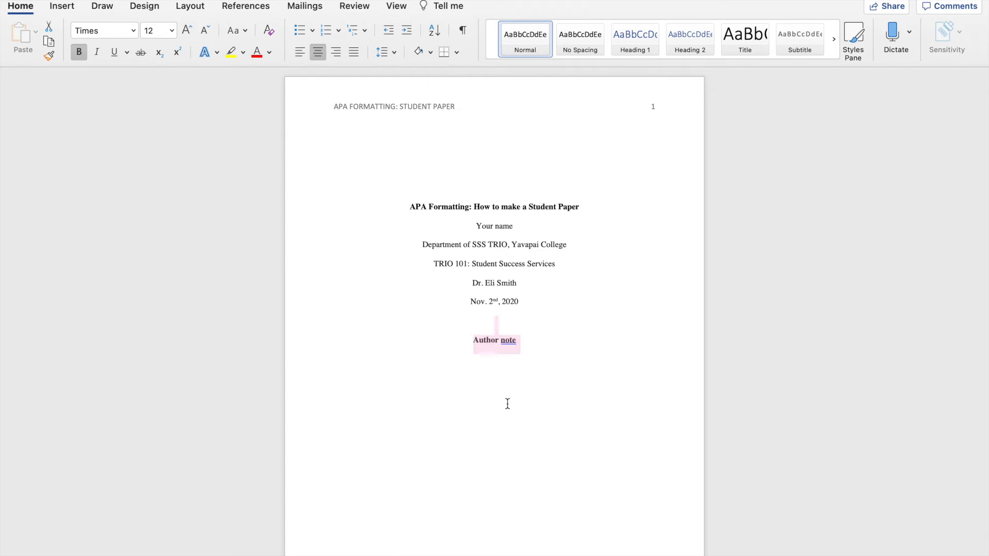
Step: Start a left-aligned, indented line below the "Author note" heading
left_click(552, 350)
key("Return")
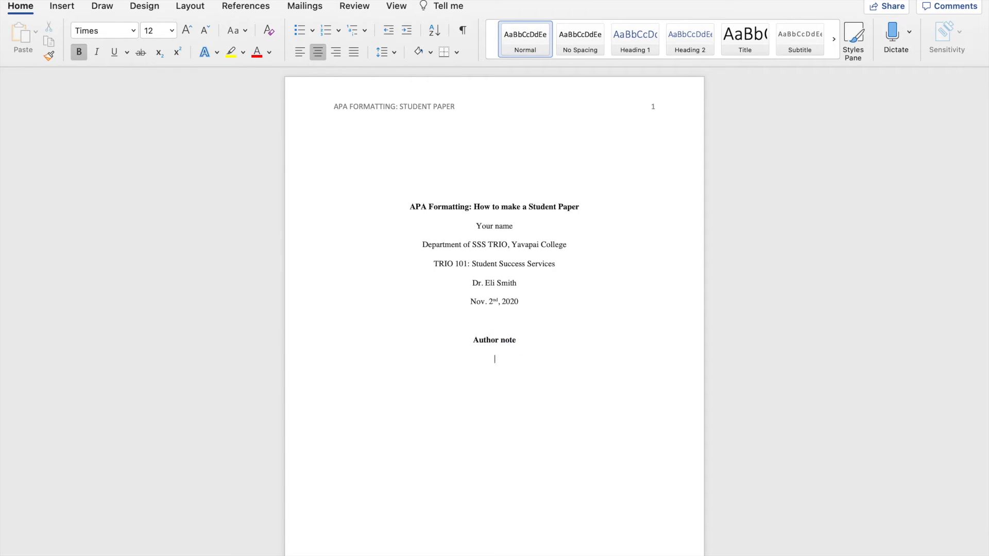
left_click(302, 53)
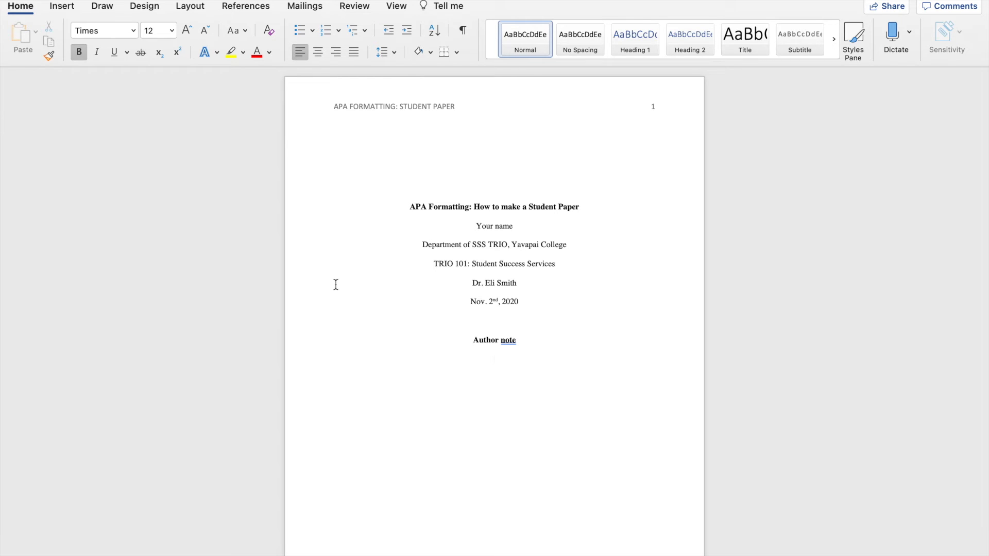
key("Tab")
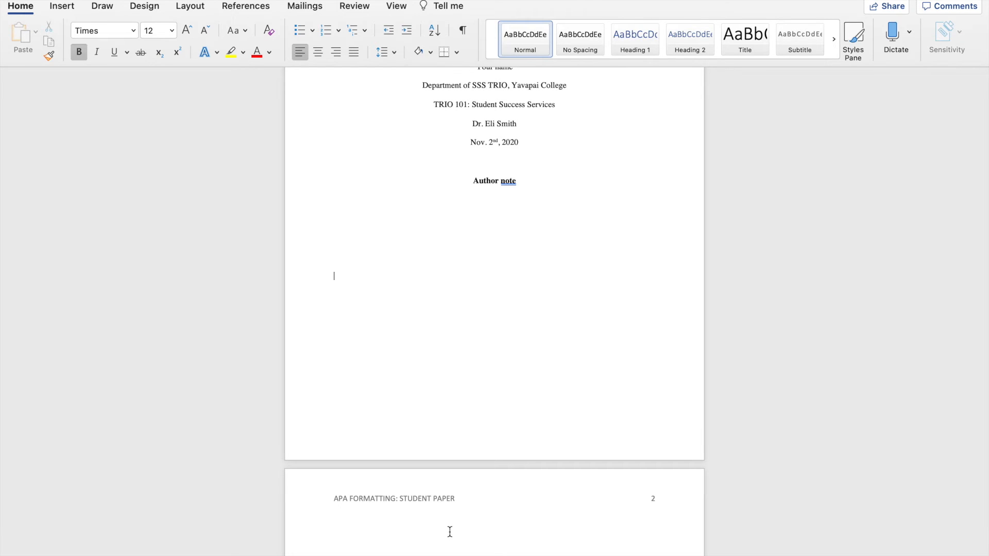
Step: Add the heading "Abstract" at the start of page 2, centred and bold
left_click(368, 529)
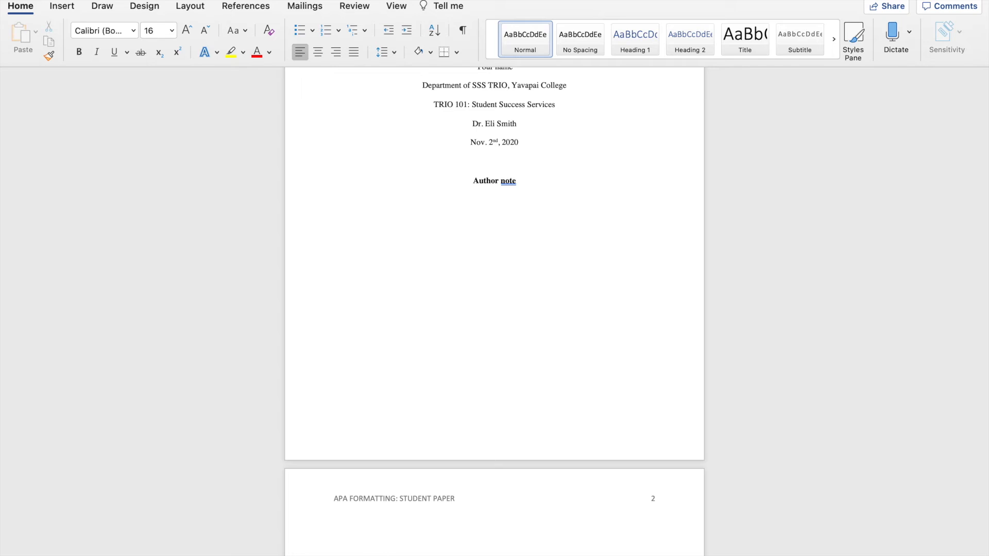
type("Abstract")
left_click_drag(394, 529, 331, 524)
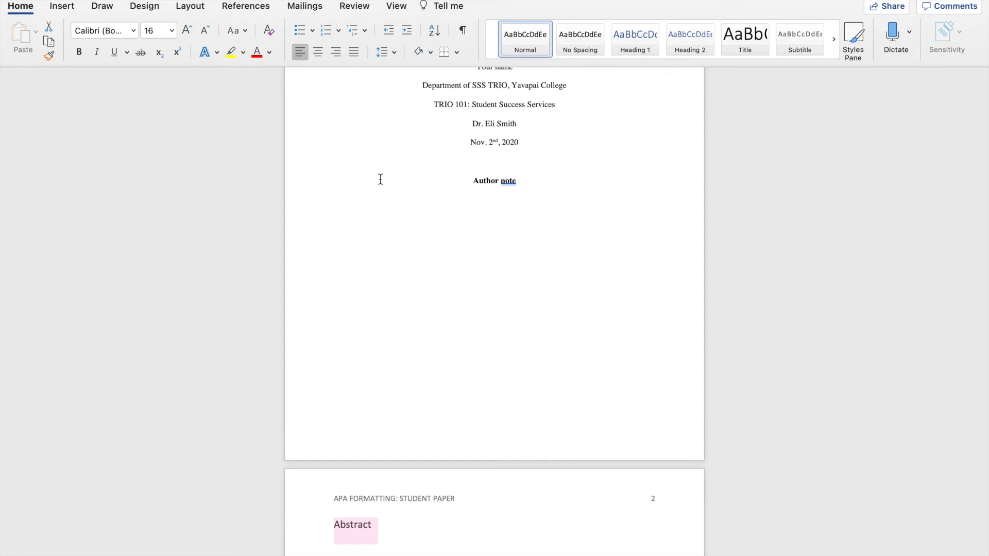
left_click(318, 52)
left_click(82, 49)
Step: Set the "Abstract" heading on page 2 to Times at 12 pt
left_click(113, 30)
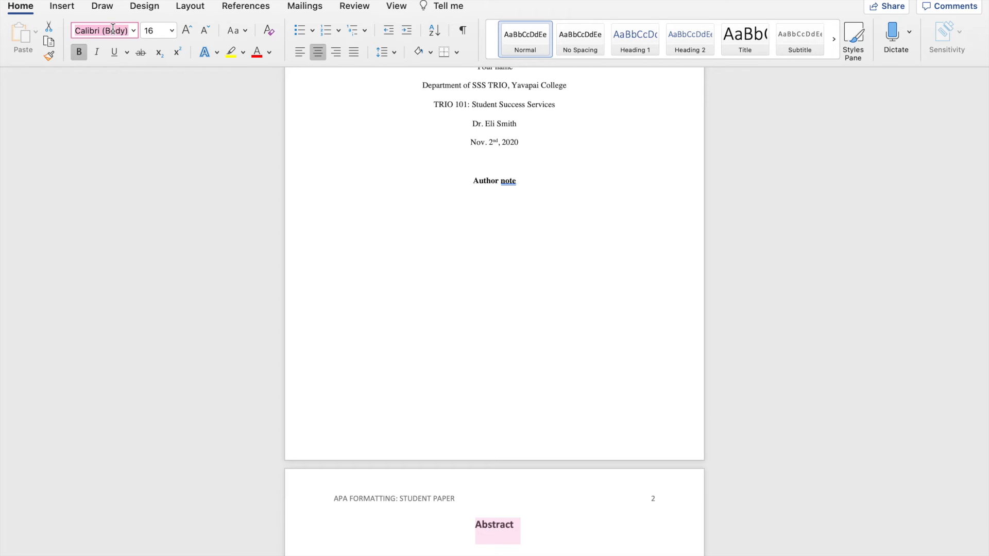
type("Times")
key("Tab")
type("12")
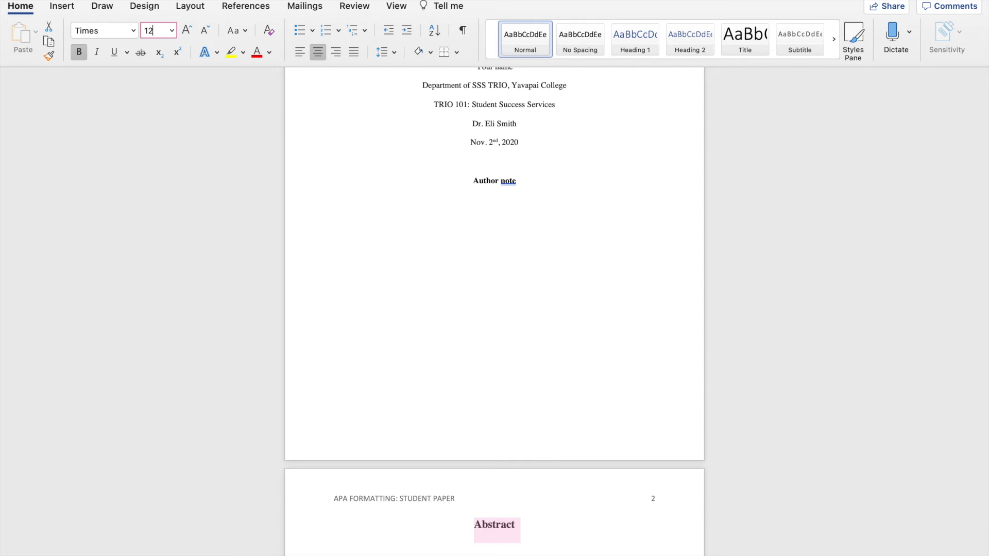
key("Return")
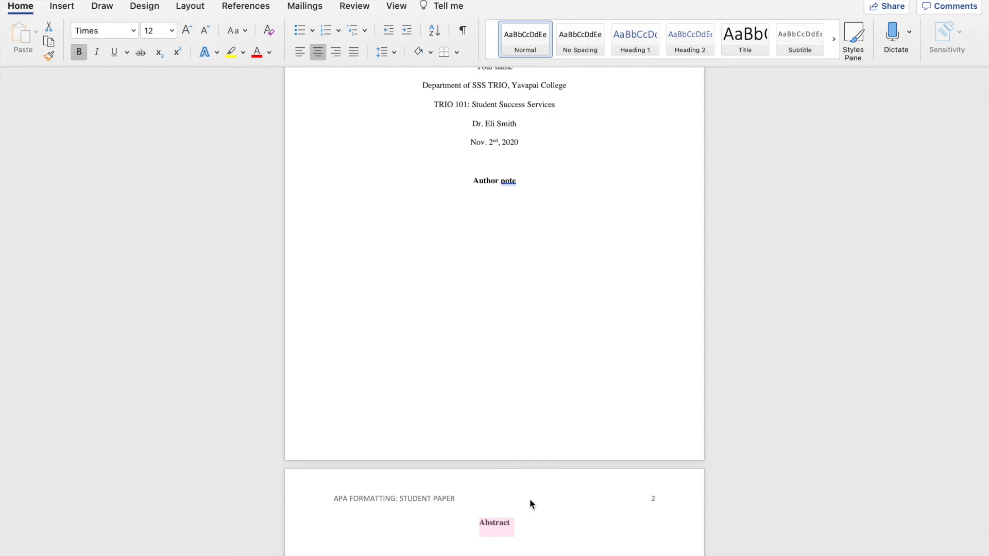
Step: Start a new left-aligned line below the "Abstract" heading
left_click(524, 517)
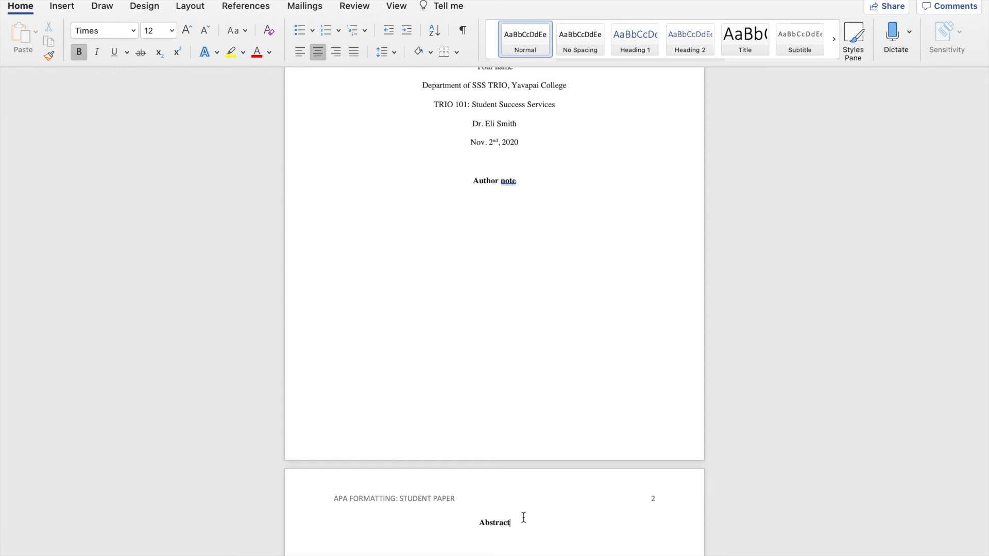
key("Return")
left_click(298, 52)
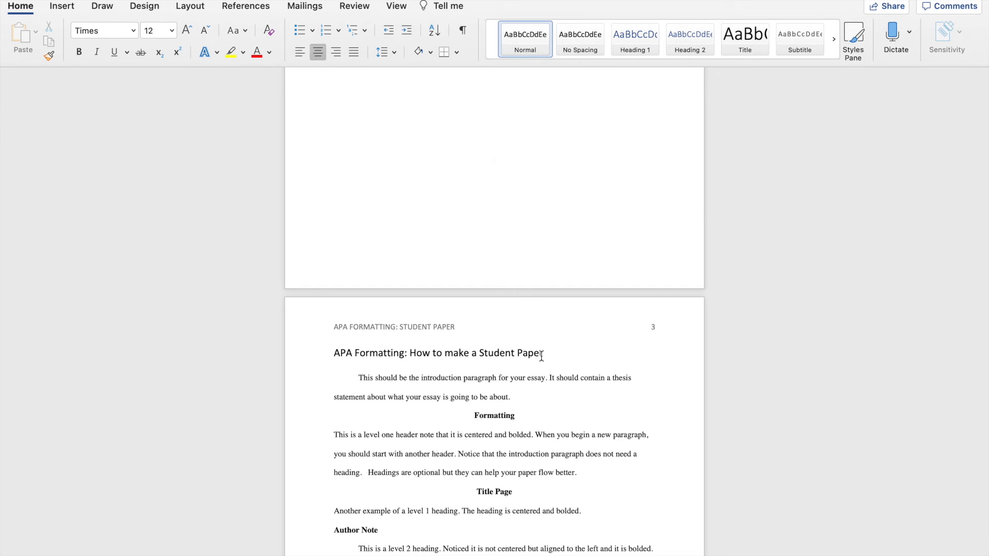
Step: Centre and bold the title "APA Formatting: How to make a Student Paper" on page 3, and set it in Times 12 pt
left_click_drag(565, 352, 333, 355)
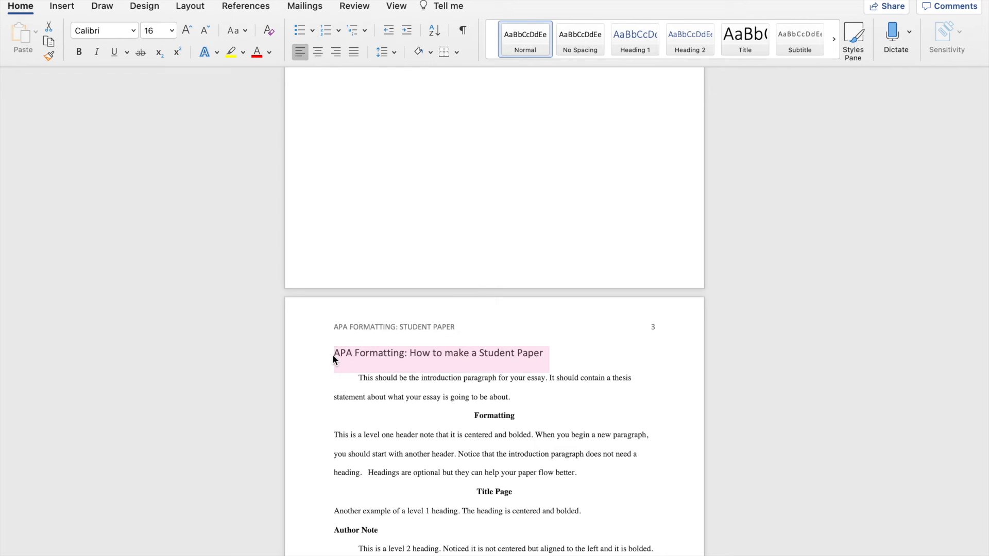
left_click(318, 52)
left_click(79, 52)
left_click(104, 31)
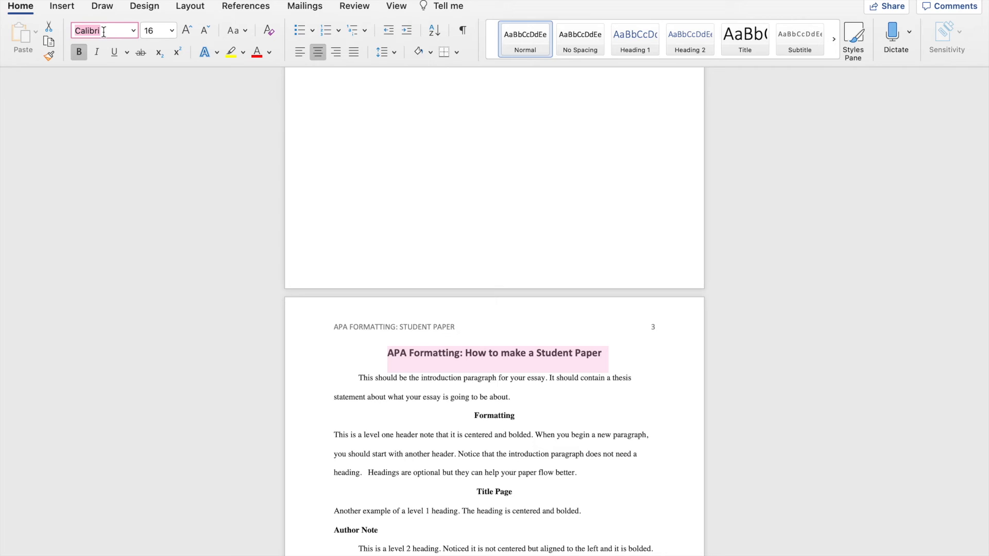
type("Tim")
key("Tab")
type("12")
key("Return")
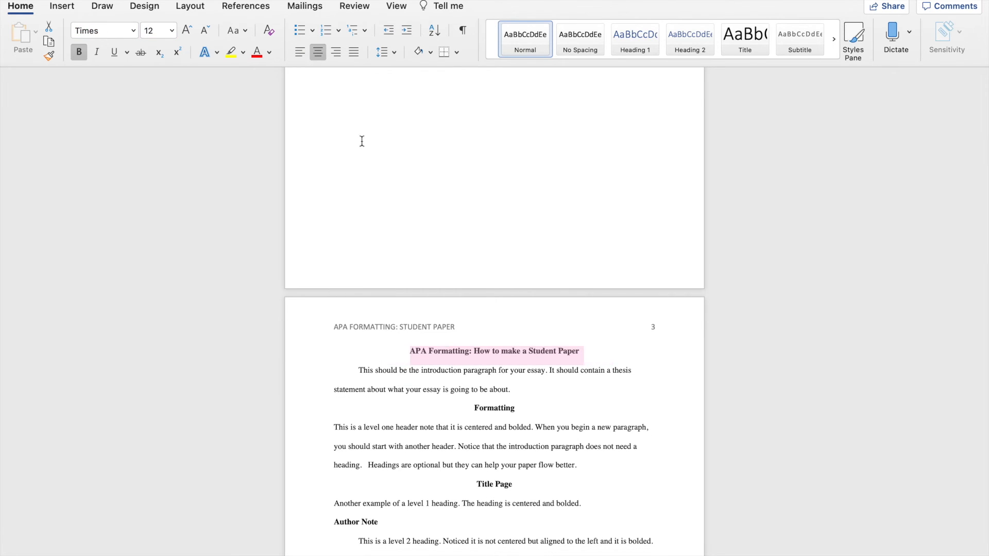
left_click(567, 394)
Step: Add a "References" line above the first source entry at the start of page 4
scroll(509, 531, "down", 4)
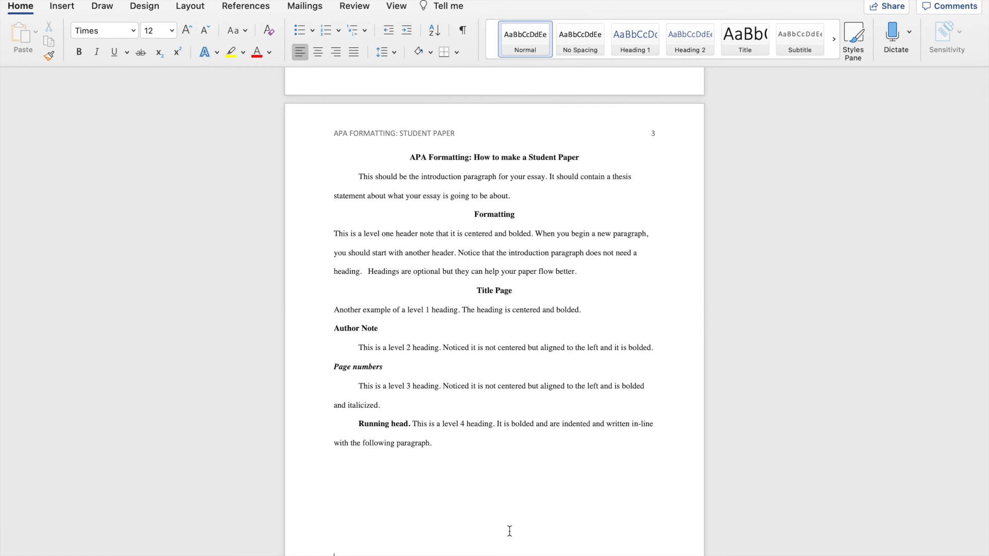
scroll(509, 531, "down", 6)
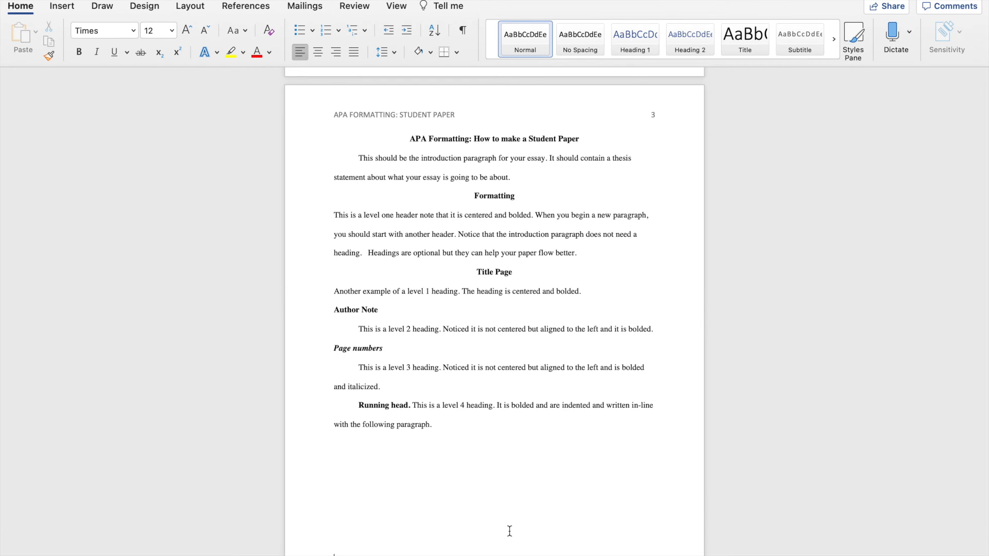
left_click(509, 531)
scroll(510, 531, "down", 5)
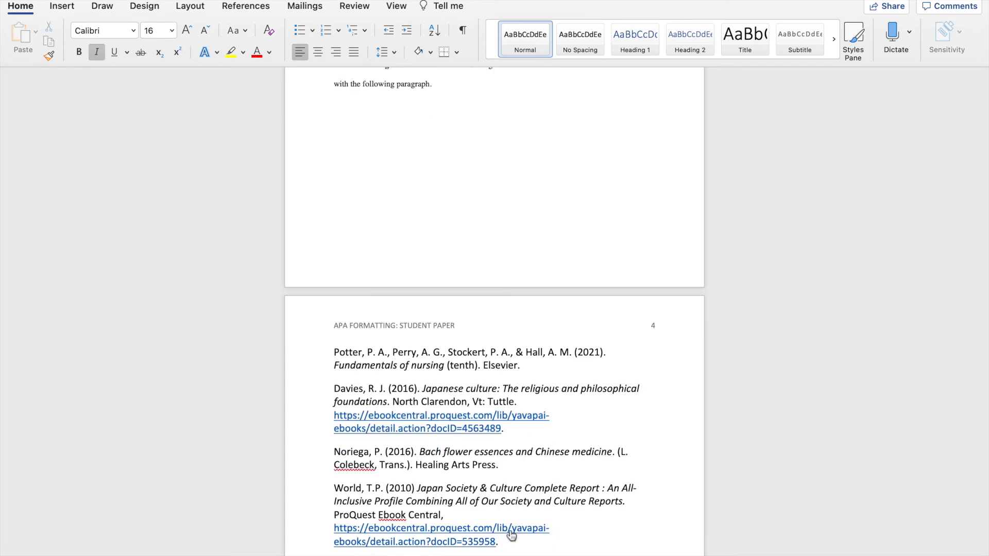
left_click(335, 198)
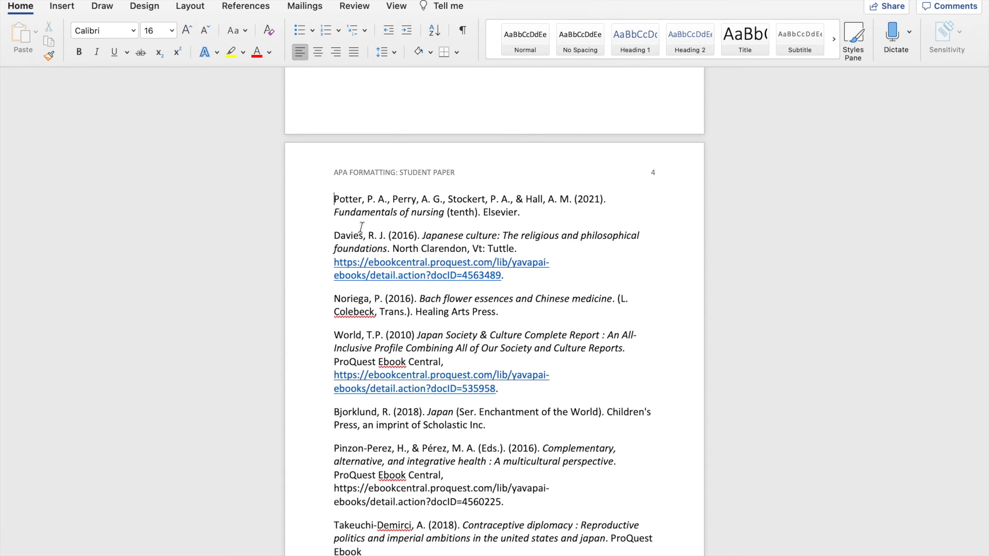
key("Return")
type("References")
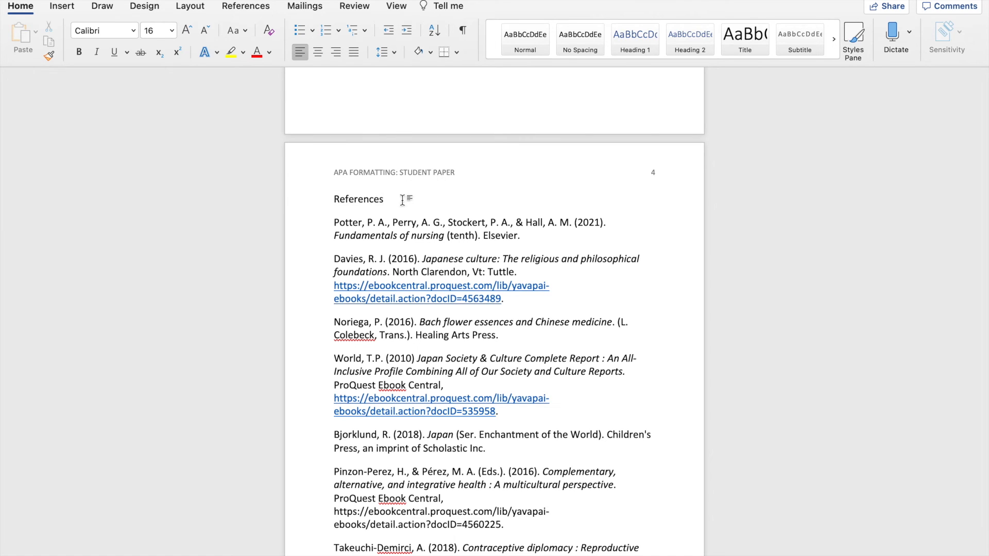
Step: Make the "References" heading bold and centred, in Times 12 pt
left_click_drag(397, 202, 335, 199)
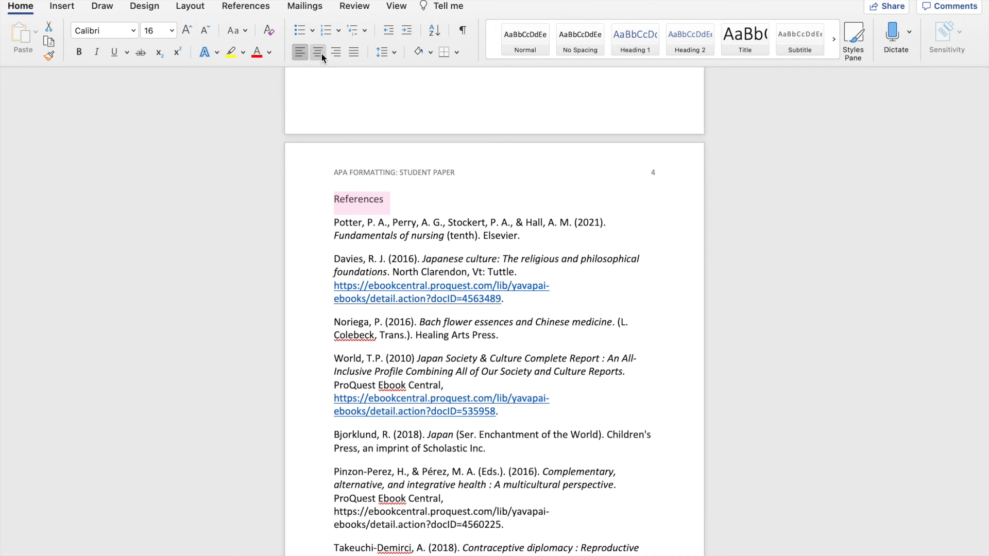
left_click(79, 52)
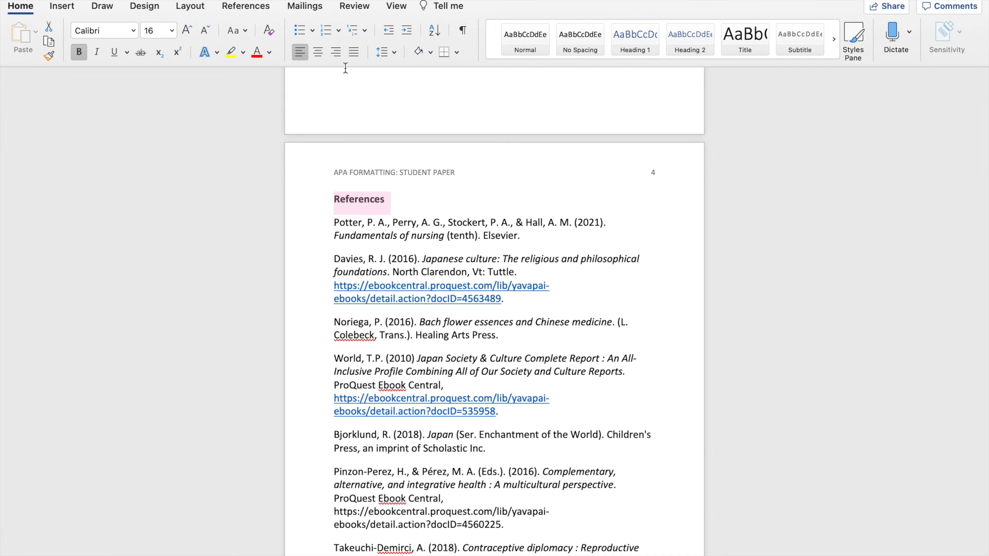
left_click(318, 52)
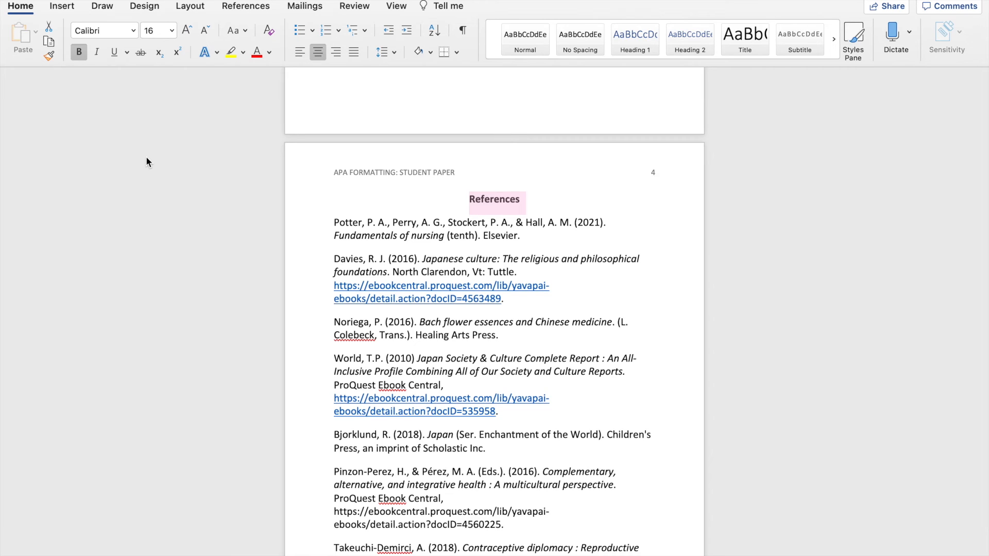
left_click(108, 31)
type("Tim")
key("Tab")
type("12")
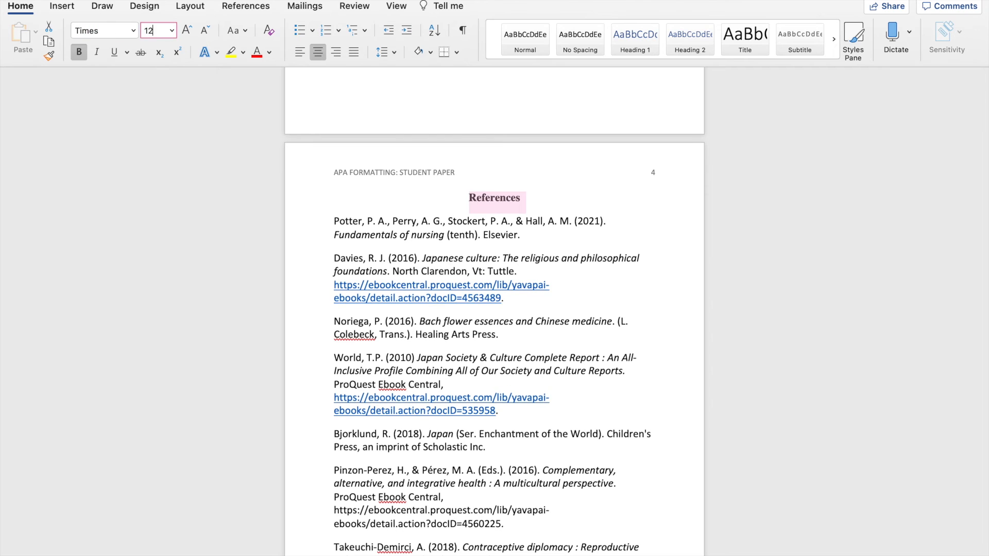
key("Return")
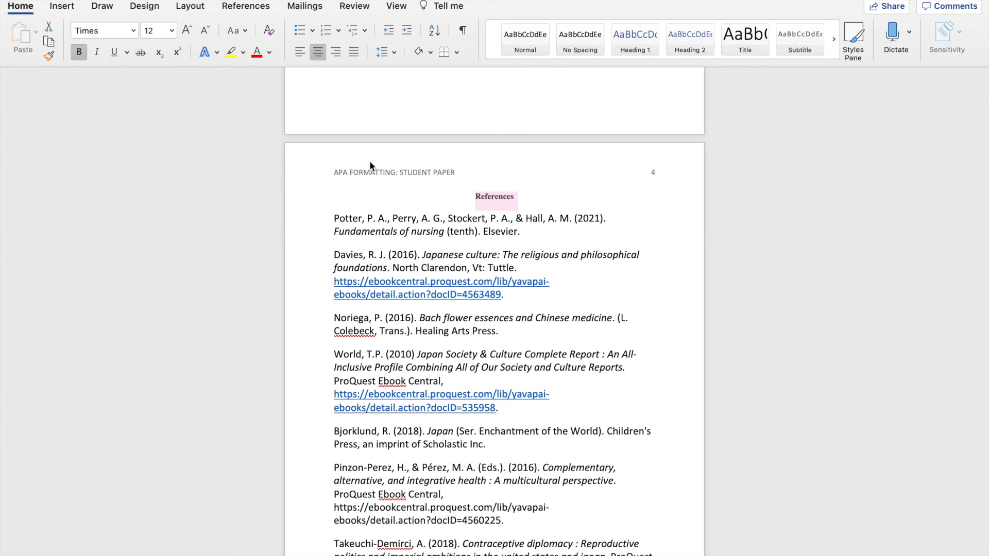
Step: Set all source entries below the "References" heading to Times at 12 pt
left_click(336, 218)
left_click_drag(335, 218, 470, 510)
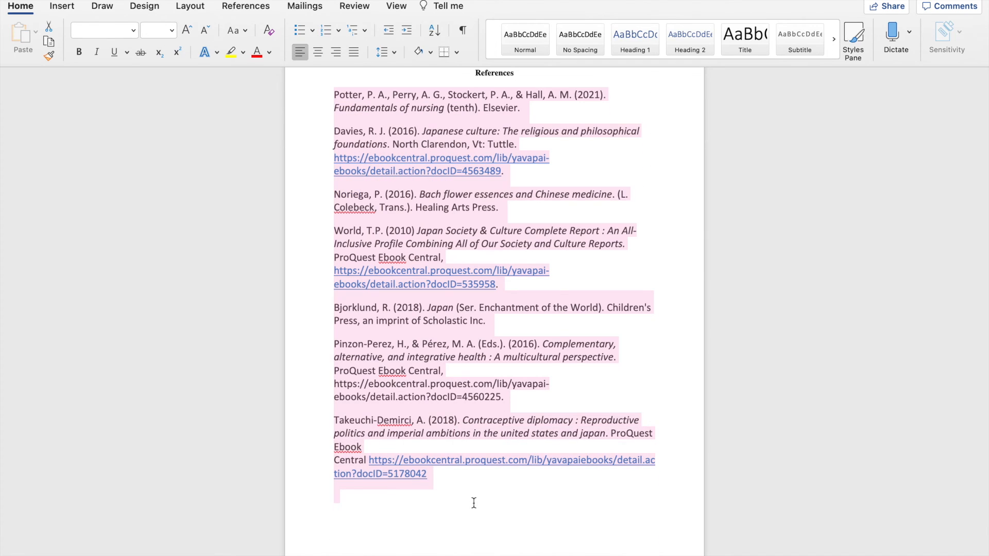
left_click(104, 30)
type("Tim")
key("Tab")
type("12")
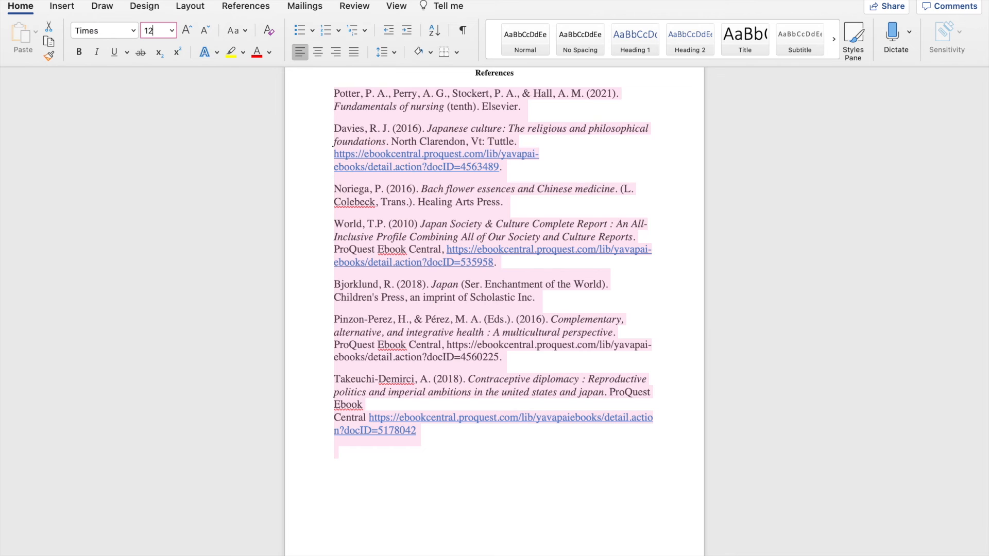
key("Return")
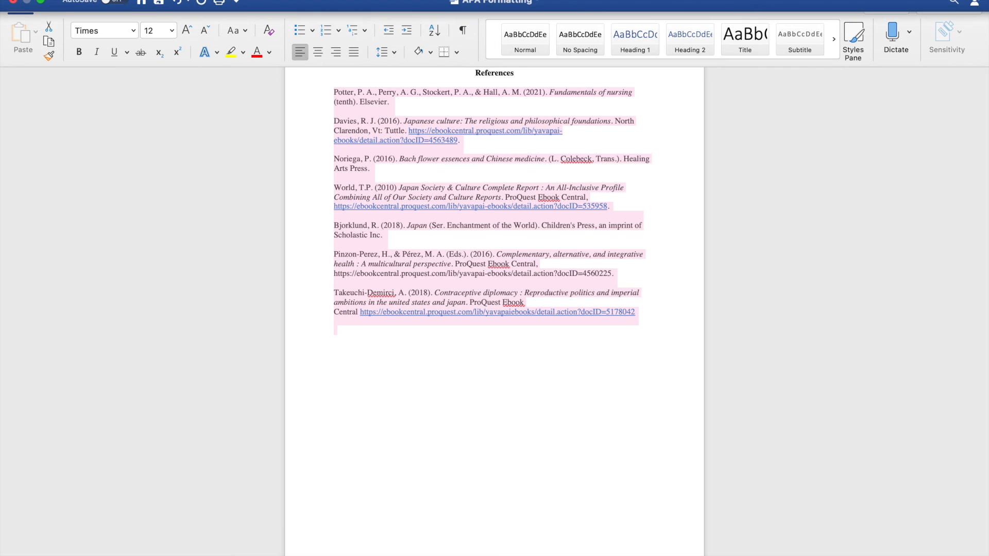
Step: Set the line spacing of all selected reference entries to Double
left_click(206, 6)
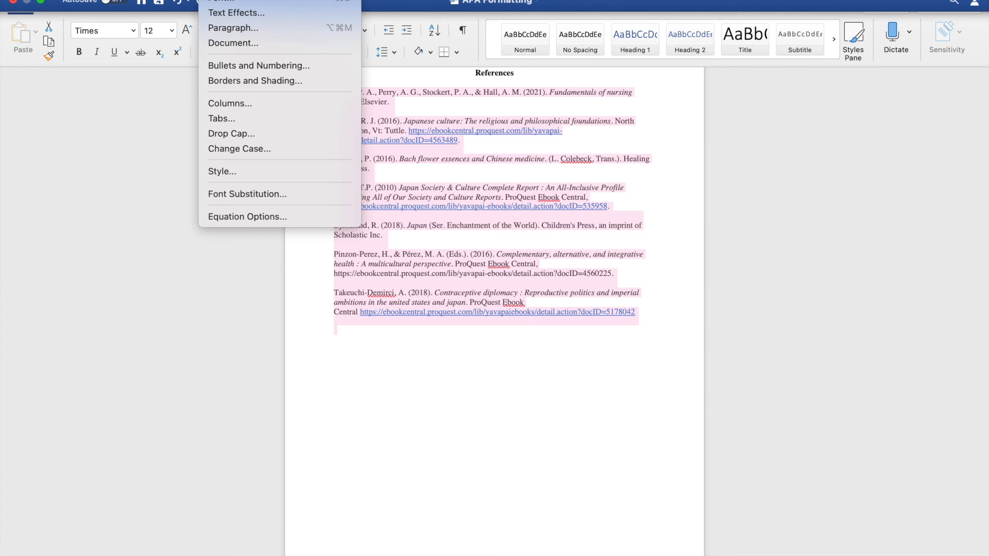
left_click(255, 27)
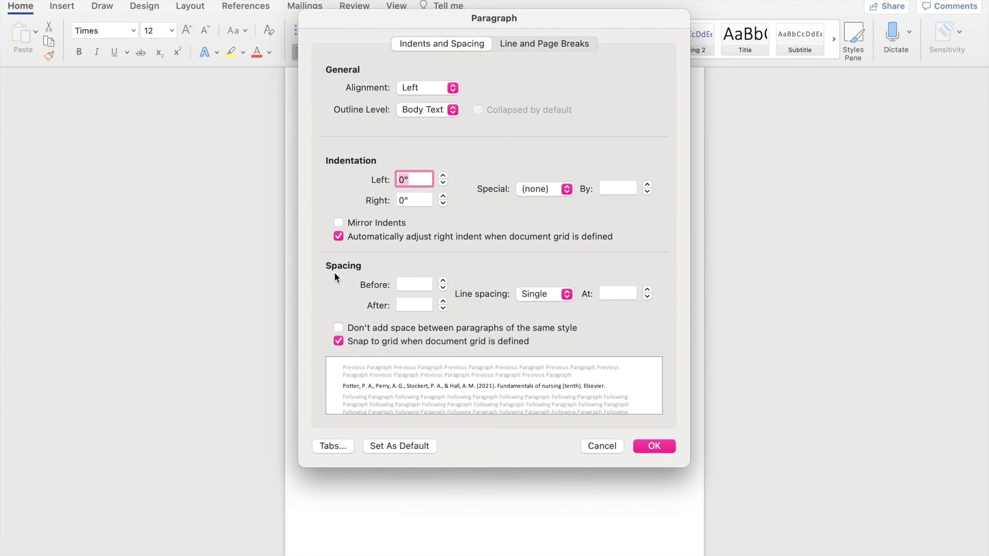
left_click(539, 292)
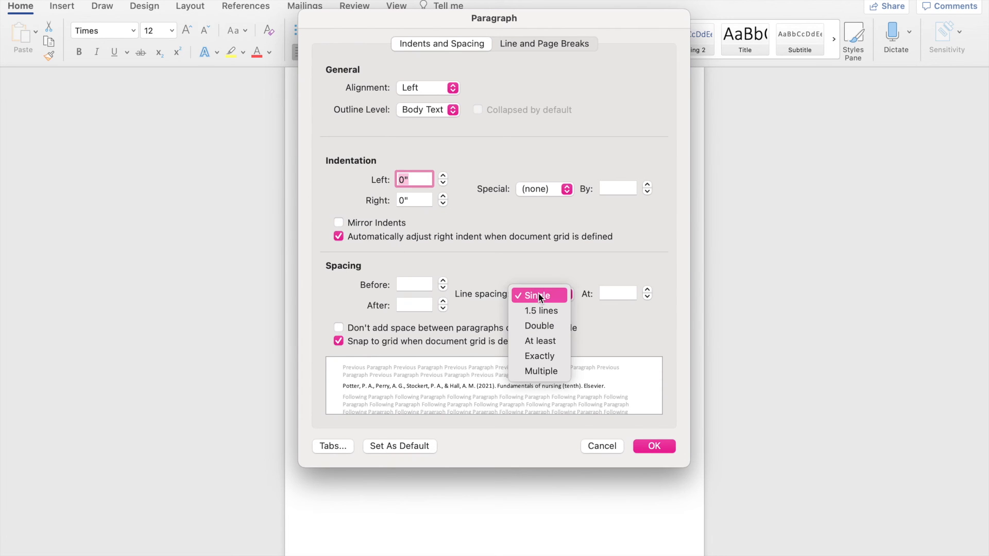
left_click(538, 326)
left_click(650, 446)
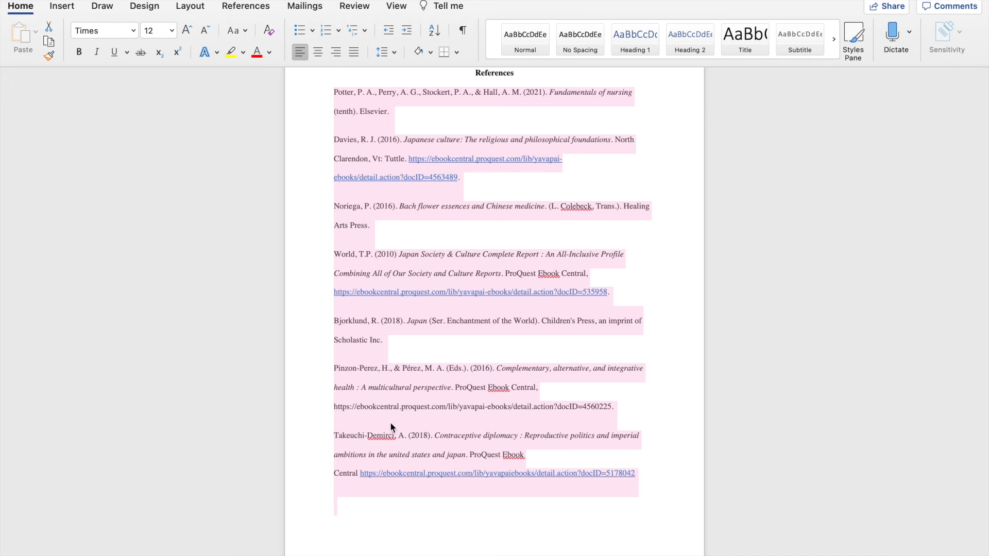
Step: Apply a Hanging special indentation to all selected reference entries
mouse_move(216, 1)
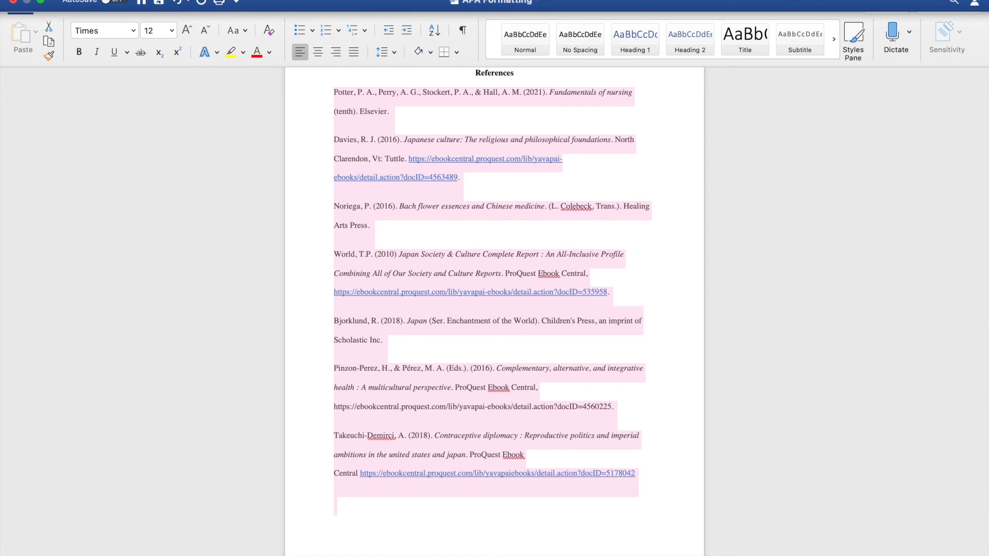
left_click(216, 1)
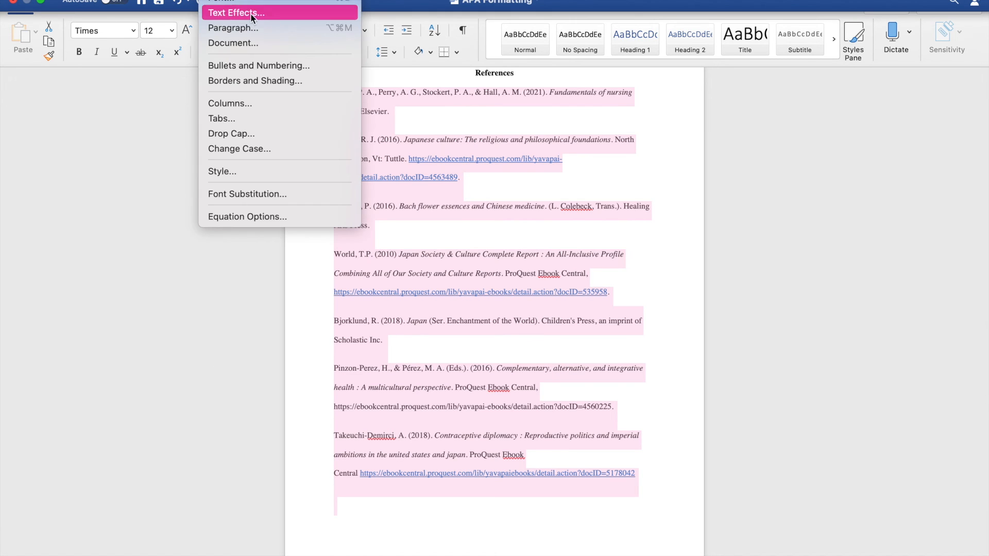
left_click(247, 28)
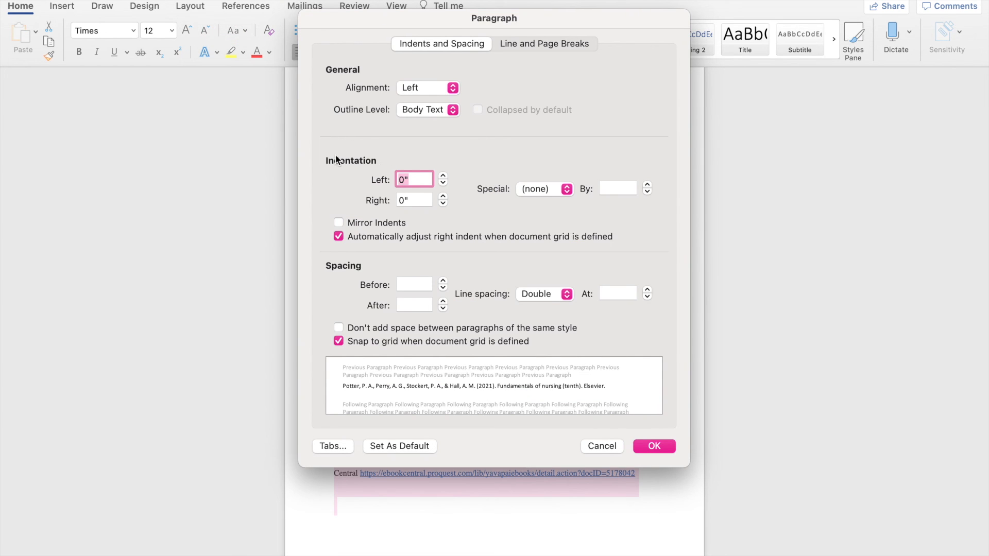
left_click(532, 189)
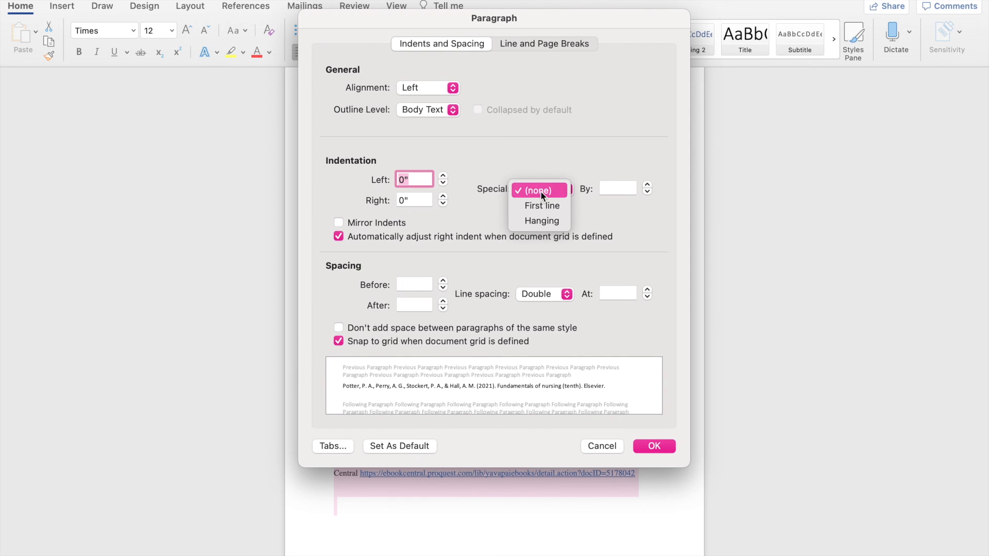
left_click(541, 223)
left_click(661, 445)
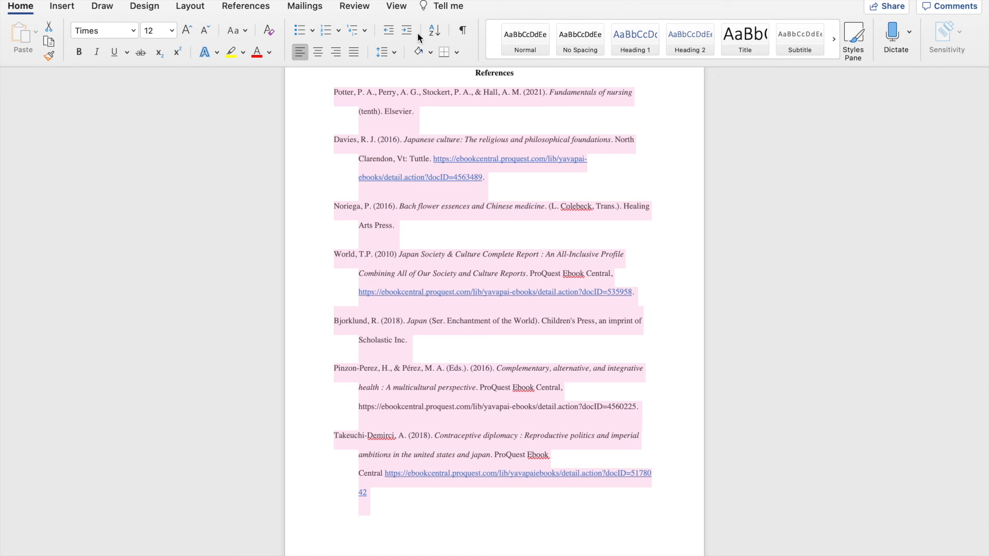
Step: Sort the reference entries alphabetically by paragraphs as text in ascending order, with no header row
left_click(438, 29)
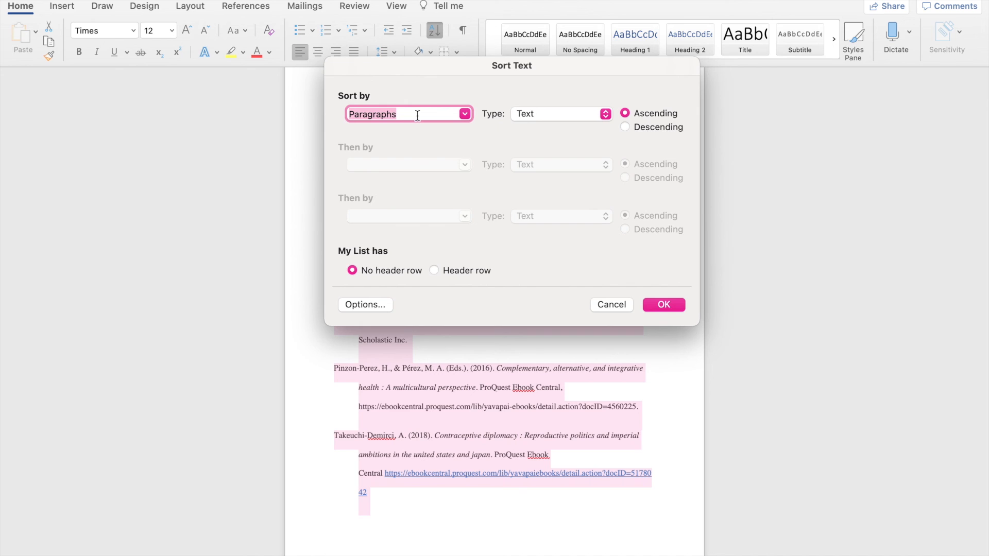
left_click(665, 305)
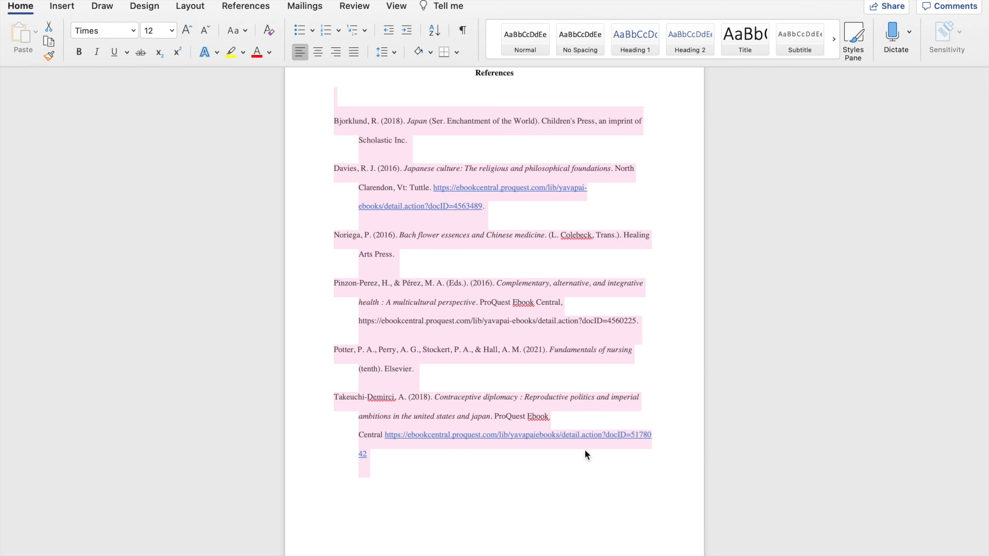
left_click(623, 468)
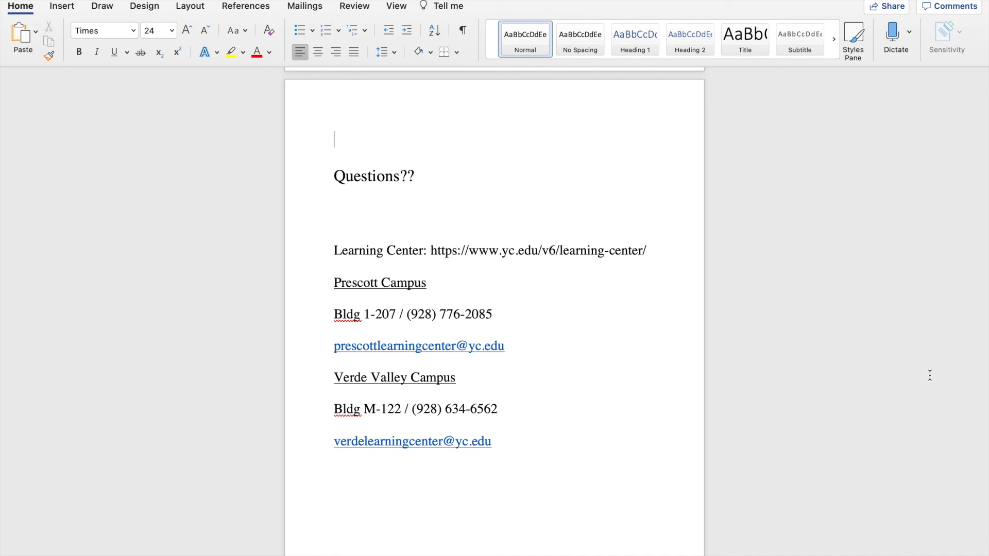